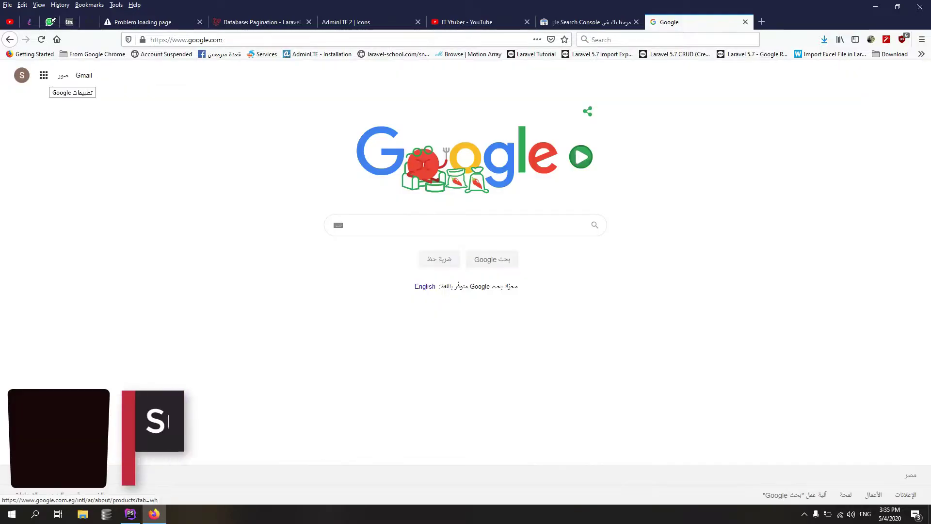
Open Blogger from the Google apps and go to the search preferences in the blog's settings.
{"action": "left_click", "coordinate": [45, 76]}
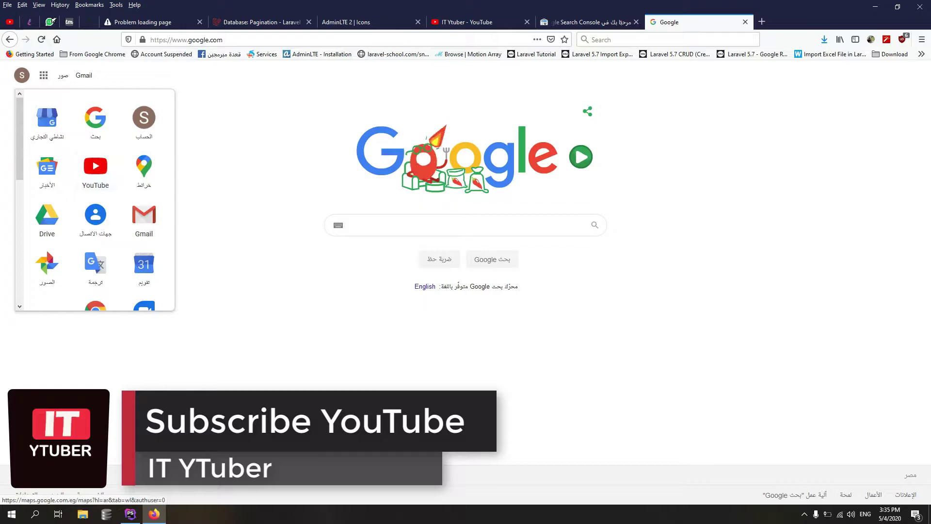
{"action": "scroll", "coordinate": [95, 199], "scroll_direction": "down", "scroll_amount": 5}
{"action": "left_click", "coordinate": [144, 205]}
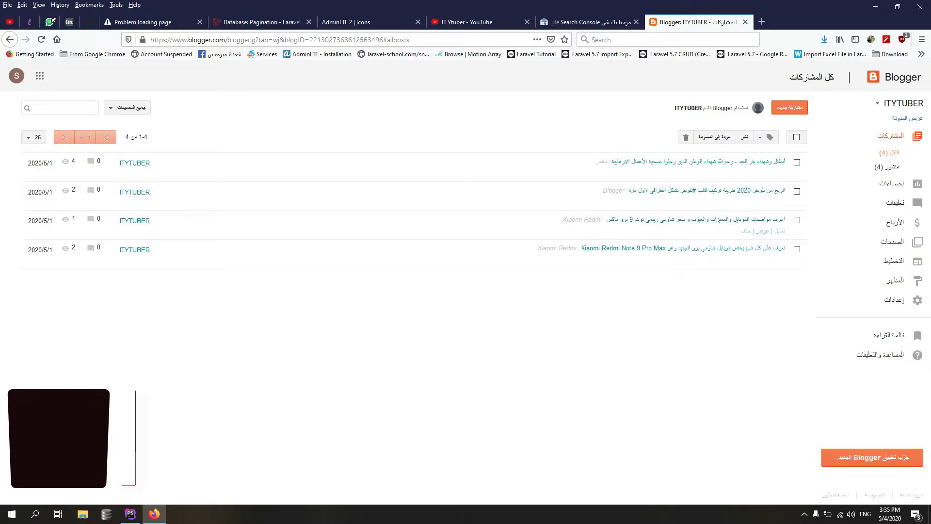
{"action": "left_click", "coordinate": [892, 299]}
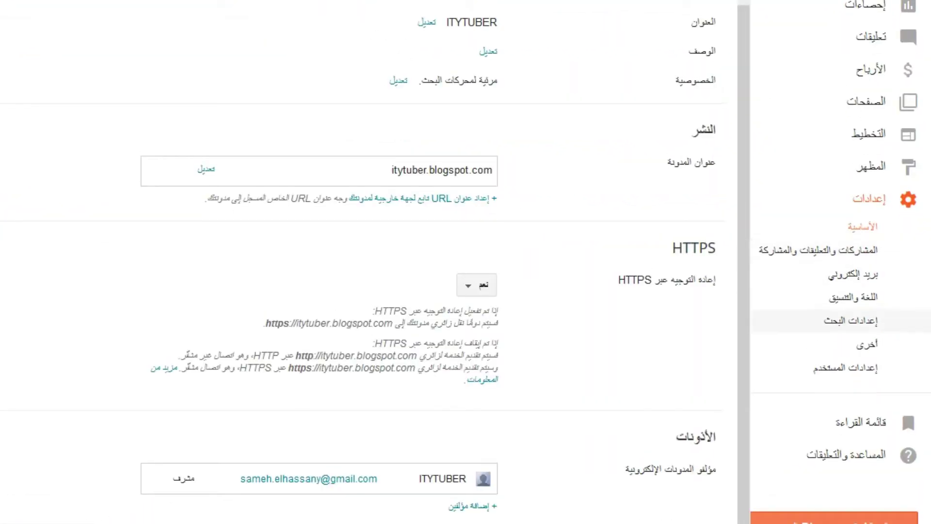
{"action": "left_click", "coordinate": [858, 321]}
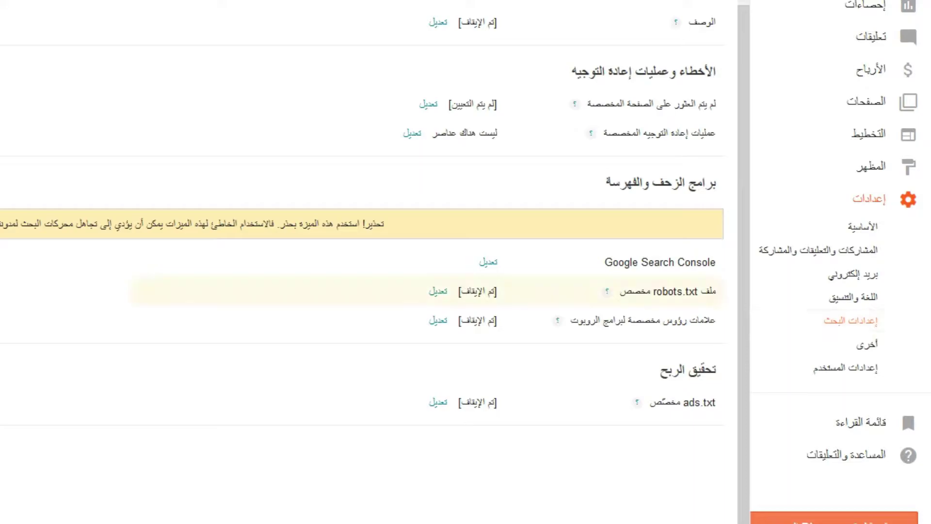
{"action": "left_click_drag", "start_coordinate": [698, 291], "coordinate": [604, 291]}
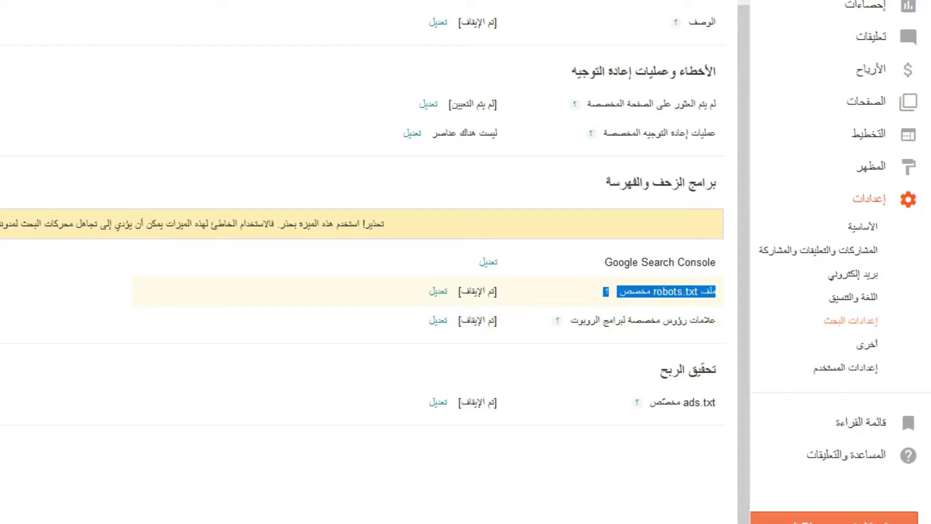
{"action": "left_click", "coordinate": [660, 291]}
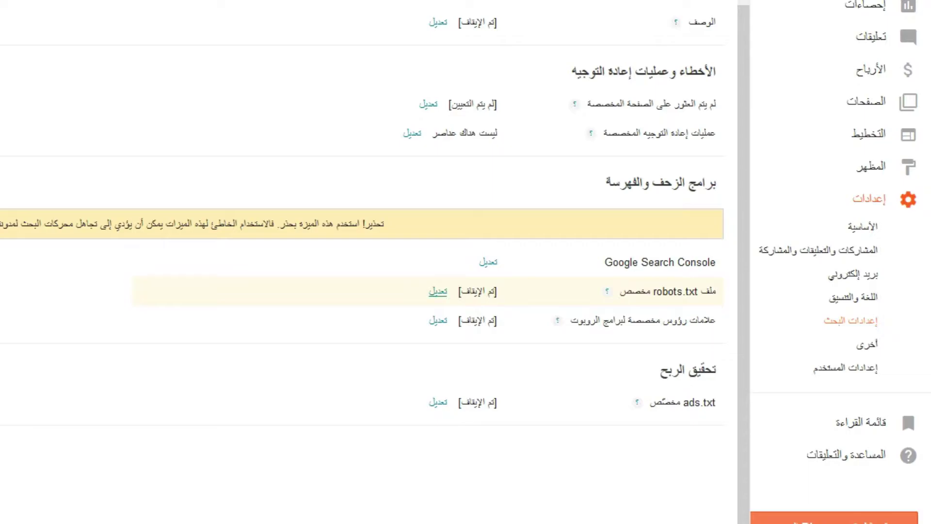
{"action": "left_click", "coordinate": [437, 290]}
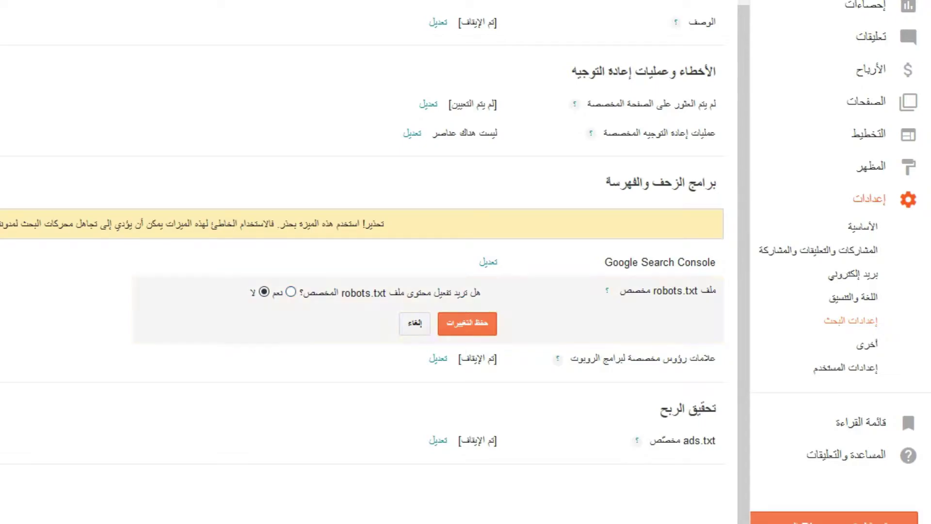
{"action": "left_click", "coordinate": [291, 291]}
{"action": "left_click", "coordinate": [389, 345]}
{"action": "left_click", "coordinate": [225, 348]}
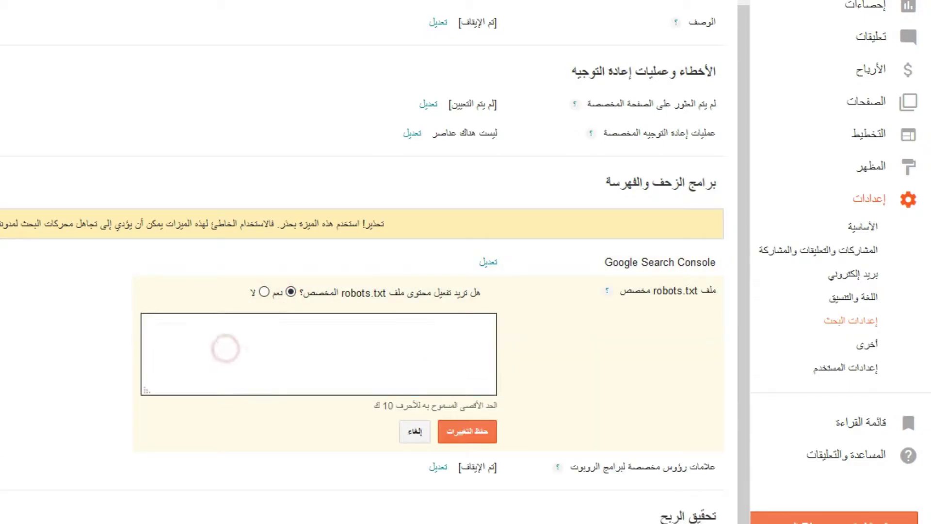
{"action": "left_click", "coordinate": [290, 290]}
{"action": "left_click", "coordinate": [847, 320]}
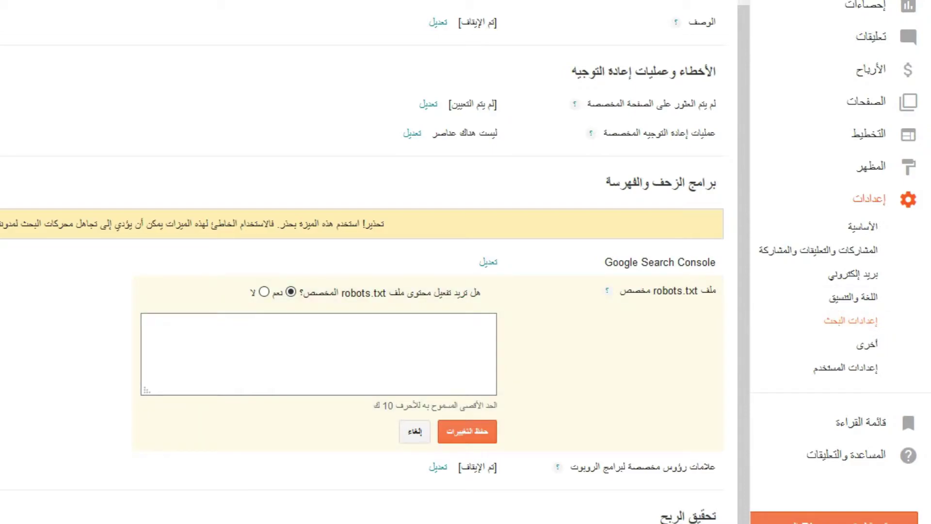
{"action": "left_click", "coordinate": [422, 430]}
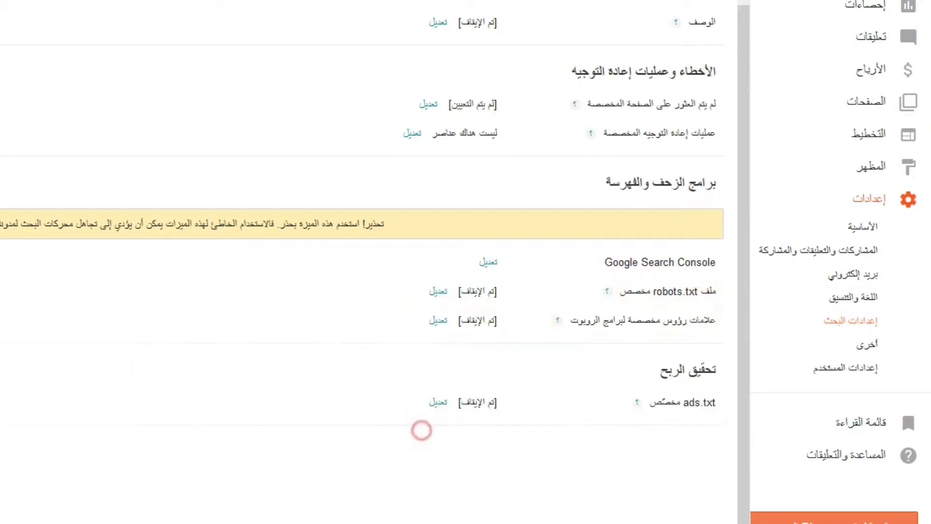
Edit the custom robots.txt setting and enable custom robots.txt content for the blog.
{"action": "triple_click", "coordinate": [684, 291]}
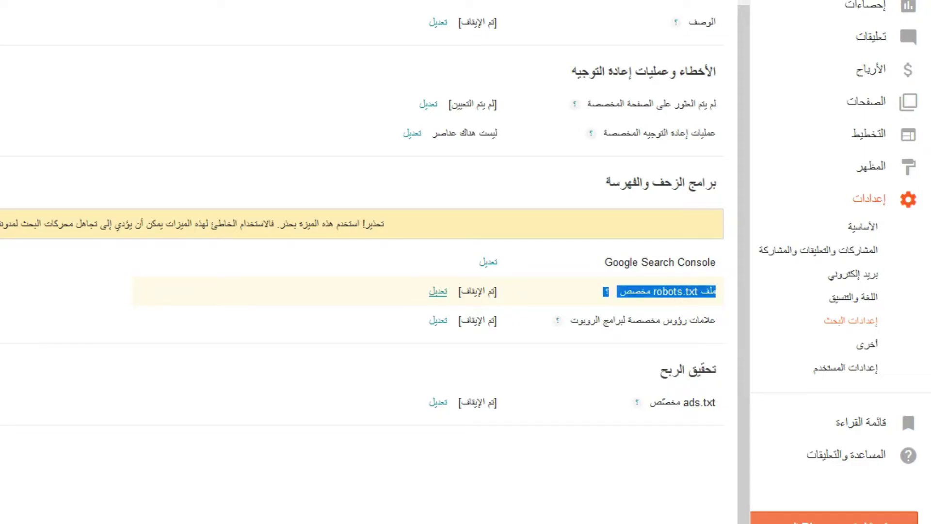
{"action": "left_click", "coordinate": [438, 291]}
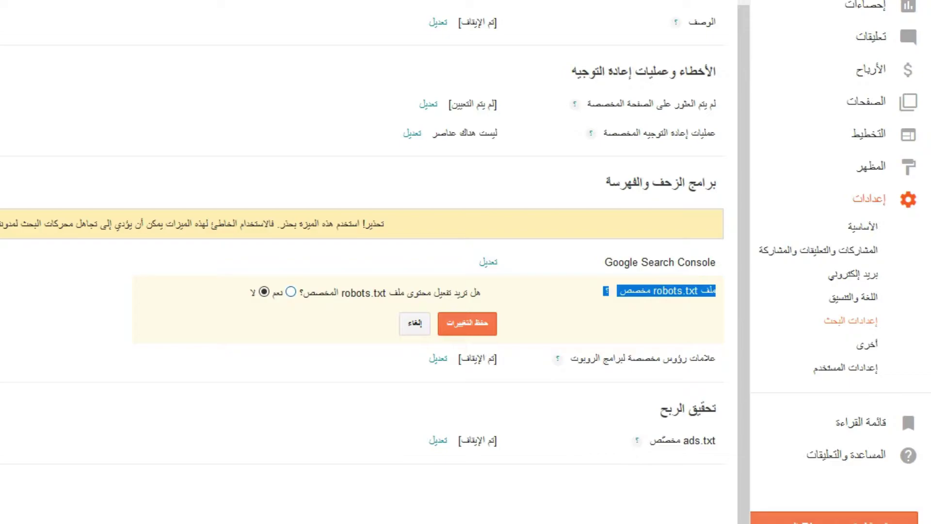
{"action": "left_click", "coordinate": [291, 291]}
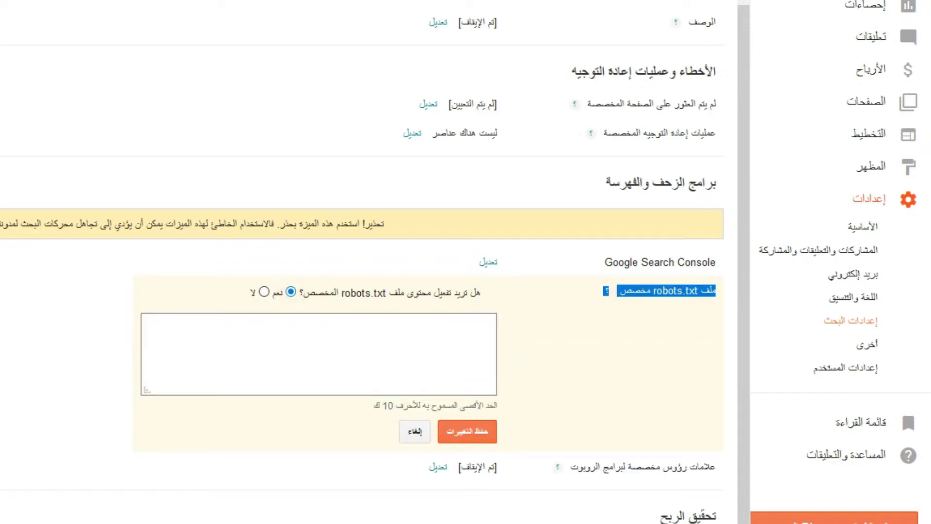
{"action": "left_click", "coordinate": [313, 340]}
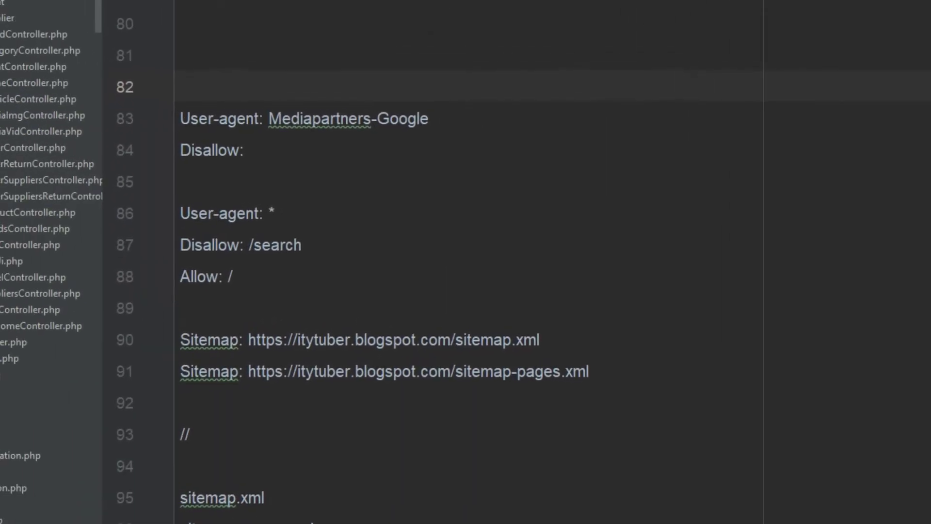
Switch to the code editor and copy the robots.txt rules from "User-agent: Mediapartners-Google" through the sitemap-pages.xml line.
{"action": "left_click_drag", "start_coordinate": [180, 118], "coordinate": [589, 371]}
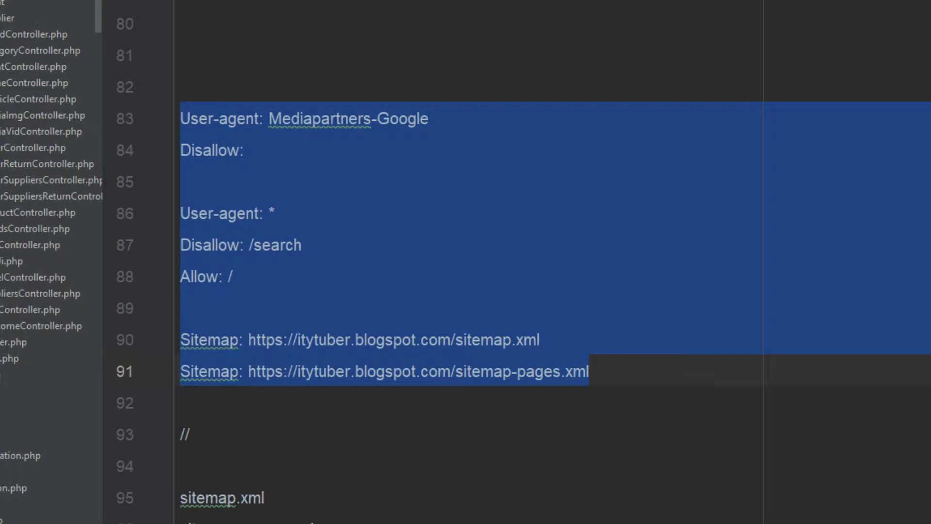
{"action": "right_click", "coordinate": [332, 150]}
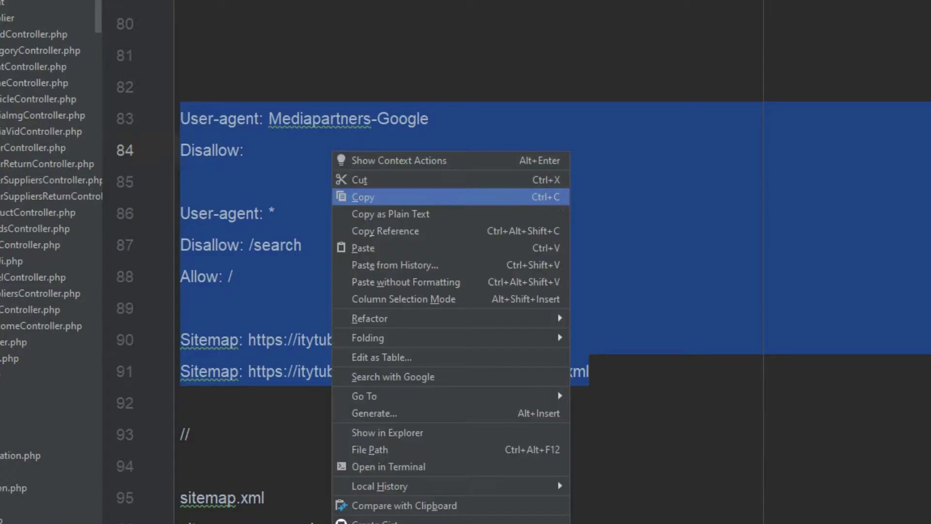
{"action": "left_click", "coordinate": [367, 193]}
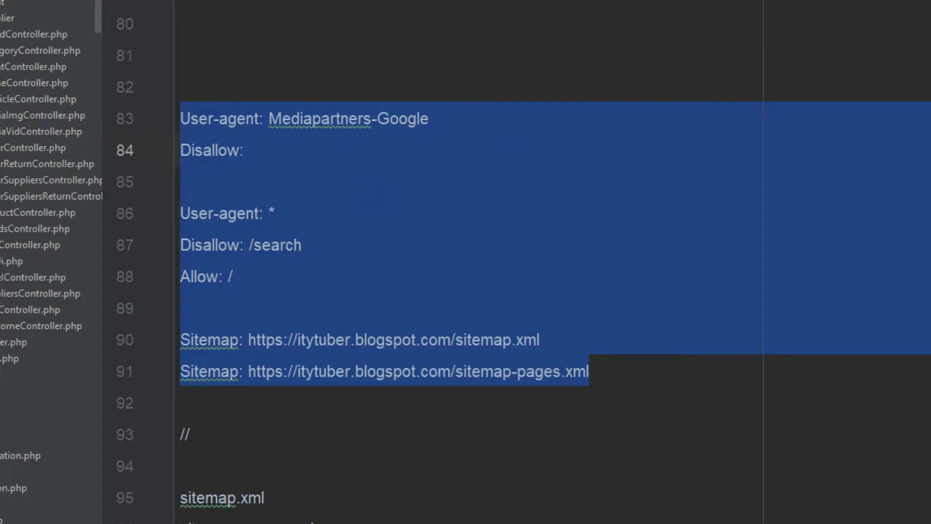
Switch back to Blogger and paste the copied rules into the custom robots.txt content with left-to-right text direction.
{"action": "key", "text": "alt+Tab"}
{"action": "left_click", "coordinate": [431, 275]}
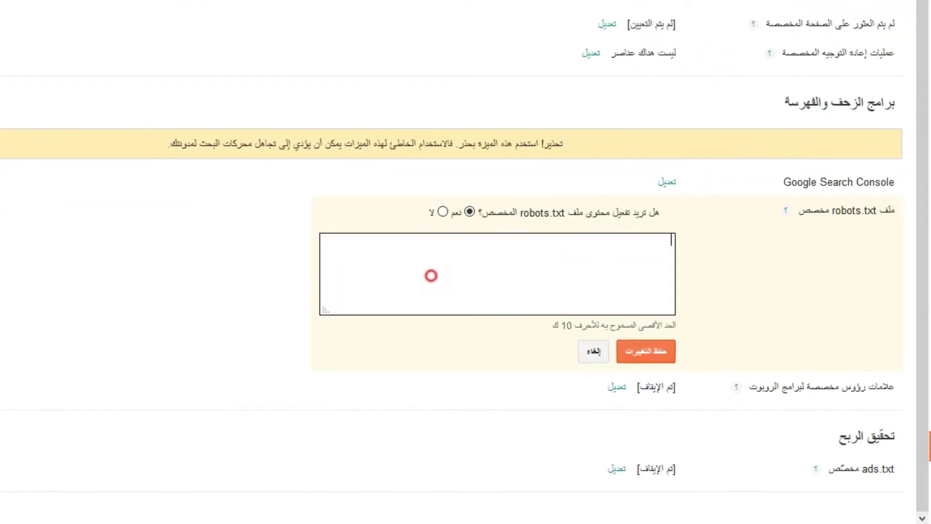
{"action": "key", "text": "ctrl+shift"}
{"action": "key", "text": "ctrl+v"}
{"action": "left_click", "coordinate": [425, 276]}
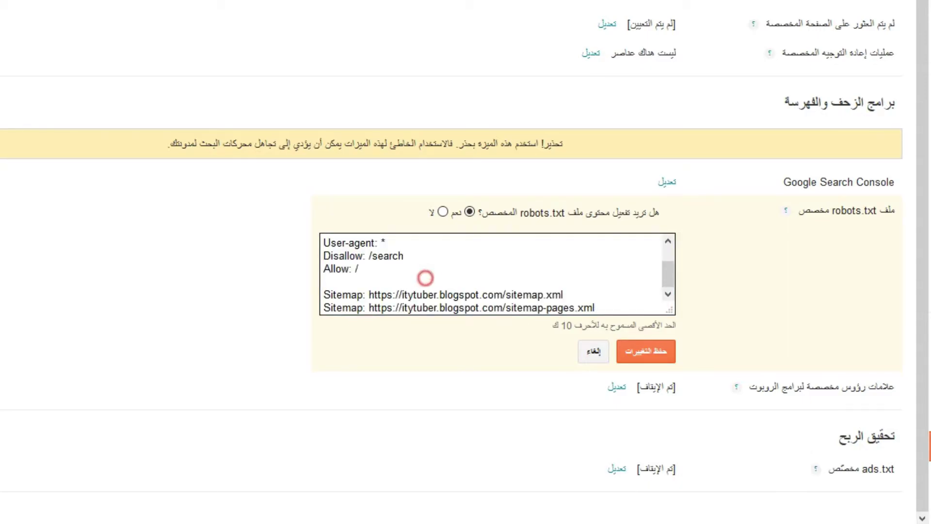
Review the pasted user-agent, Disallow and Allow rules in the custom robots.txt content.
{"action": "scroll", "coordinate": [490, 274], "scroll_direction": "up", "scroll_amount": 1}
{"action": "left_click", "coordinate": [405, 262]}
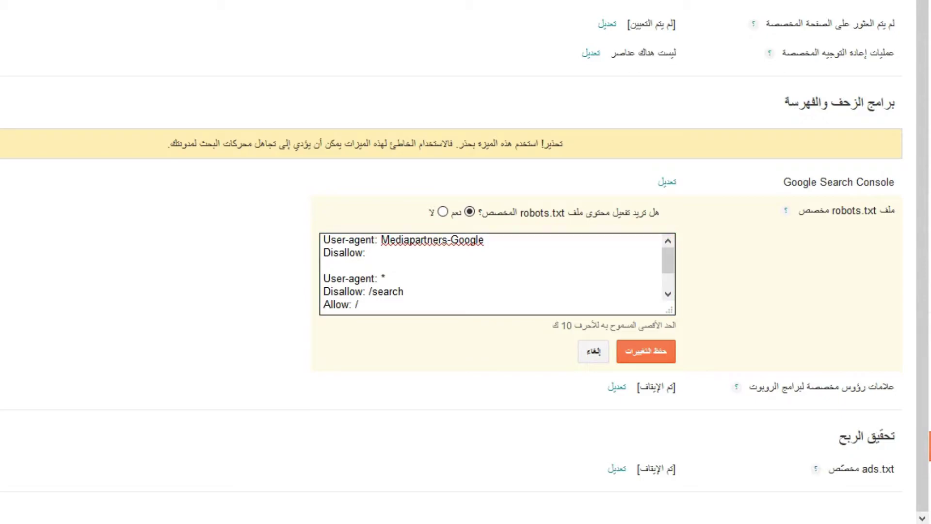
{"action": "left_click", "coordinate": [506, 248]}
{"action": "scroll", "coordinate": [507, 247], "scroll_direction": "down", "scroll_amount": 1}
{"action": "left_click", "coordinate": [414, 265]}
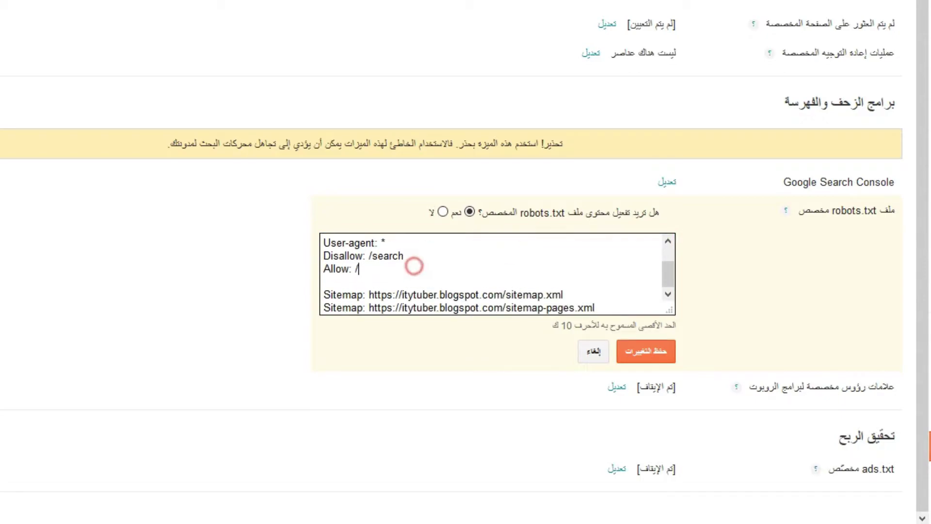
{"action": "scroll", "coordinate": [414, 274], "scroll_direction": "up", "scroll_amount": 1}
{"action": "left_click", "coordinate": [415, 277]}
{"action": "left_click", "coordinate": [383, 250]}
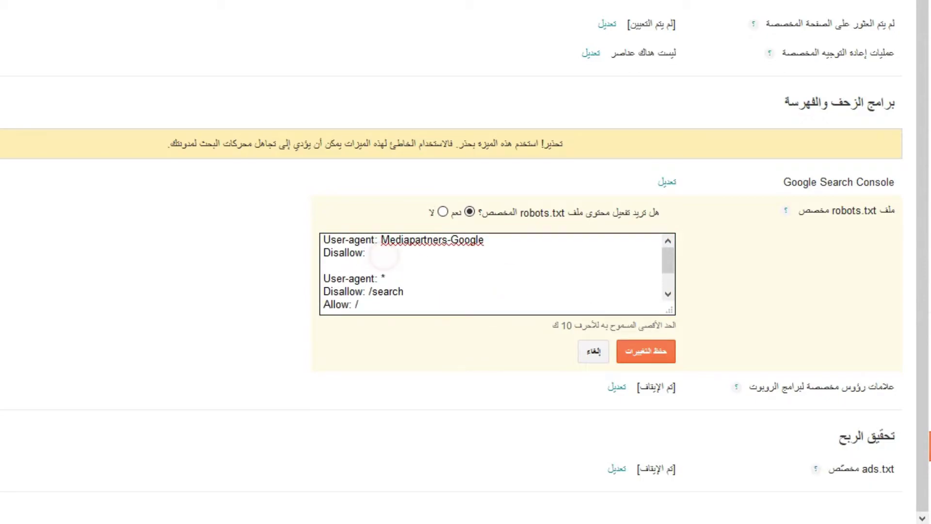
{"action": "scroll", "coordinate": [392, 268], "scroll_direction": "down", "scroll_amount": 1}
{"action": "left_click", "coordinate": [392, 267]}
{"action": "left_click", "coordinate": [376, 282]}
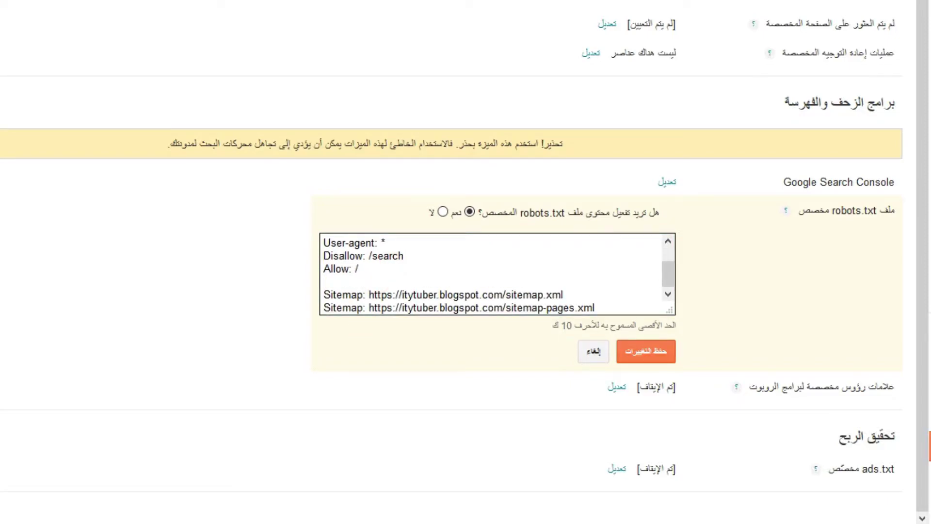
Check the blog address in the two Sitemap lines of the custom robots.txt content.
{"action": "double_click", "coordinate": [420, 295]}
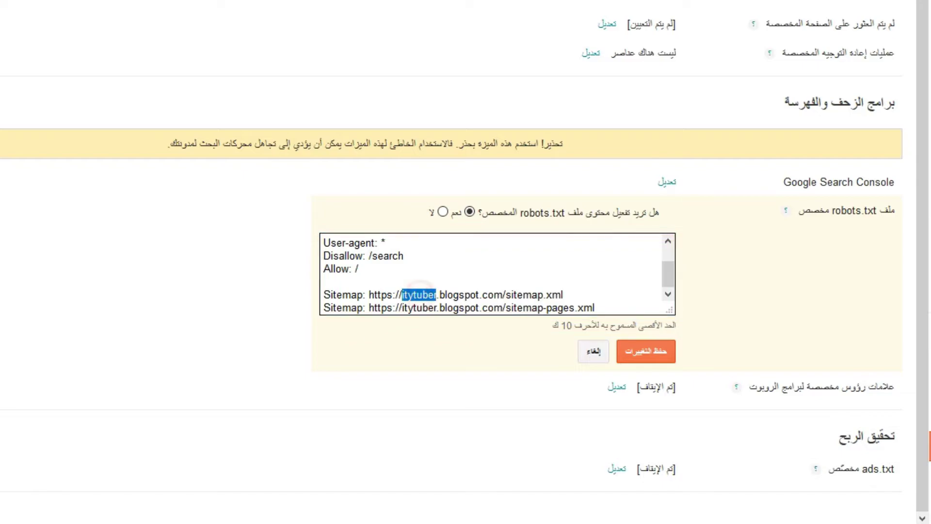
{"action": "left_click_drag", "start_coordinate": [403, 294], "coordinate": [502, 294]}
{"action": "double_click", "coordinate": [417, 295]}
{"action": "double_click", "coordinate": [418, 307]}
{"action": "left_click", "coordinate": [425, 293]}
{"action": "scroll", "coordinate": [424, 293], "scroll_direction": "up", "scroll_amount": 1}
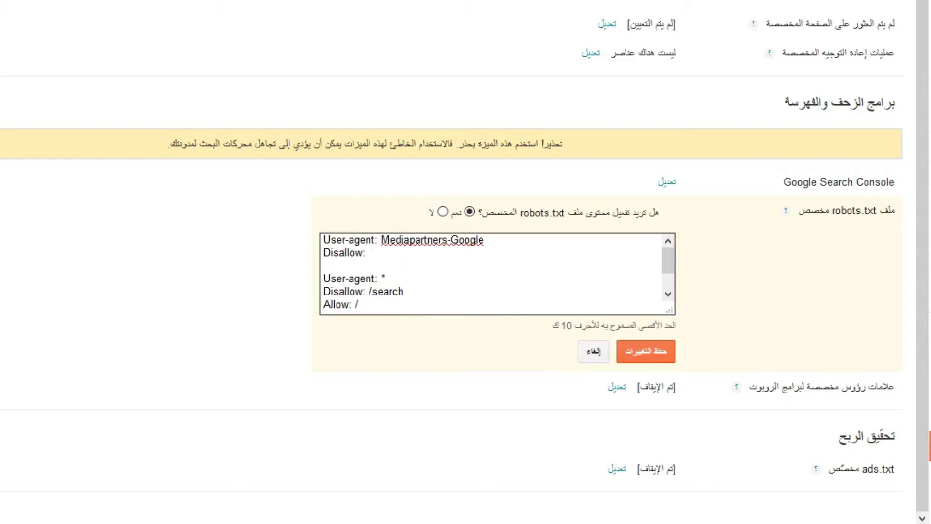
Examine the Mediapartners-Google entry and the sitemap.xml and sitemap-pages.xml file names in the robots.txt rules.
{"action": "left_click_drag", "start_coordinate": [460, 239], "coordinate": [422, 240]}
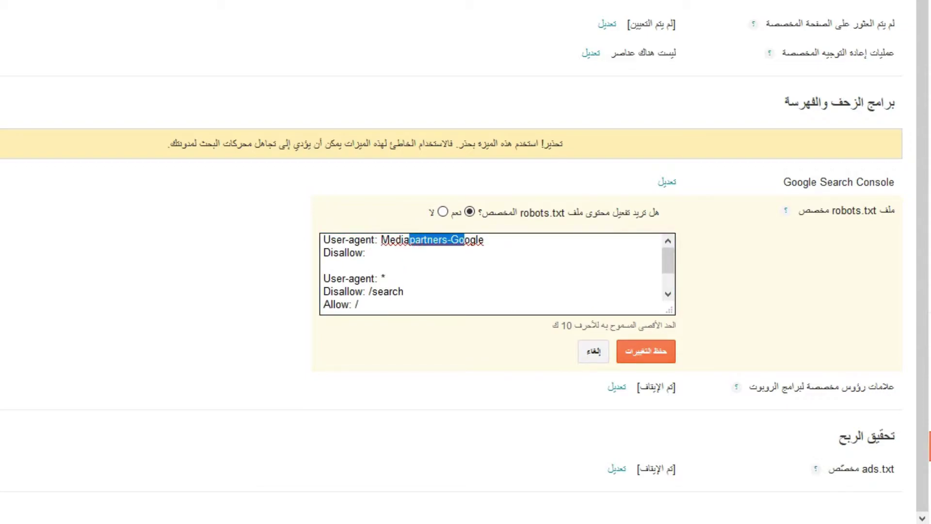
{"action": "scroll", "coordinate": [421, 239], "scroll_direction": "down", "scroll_amount": 2}
{"action": "left_click_drag", "start_coordinate": [324, 295], "coordinate": [563, 294]}
{"action": "left_click", "coordinate": [551, 294]}
{"action": "left_click", "coordinate": [522, 291]}
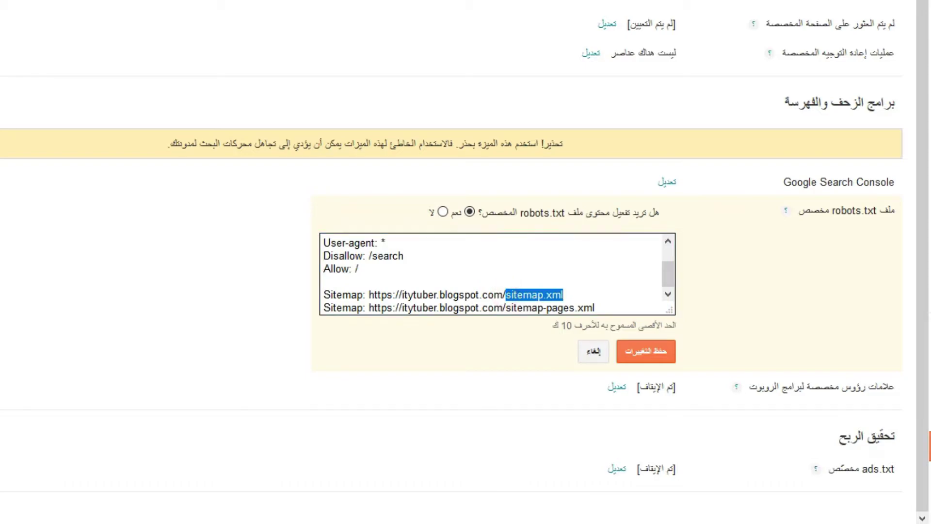
{"action": "left_click_drag", "start_coordinate": [505, 307], "coordinate": [595, 307]}
{"action": "left_click", "coordinate": [601, 308]}
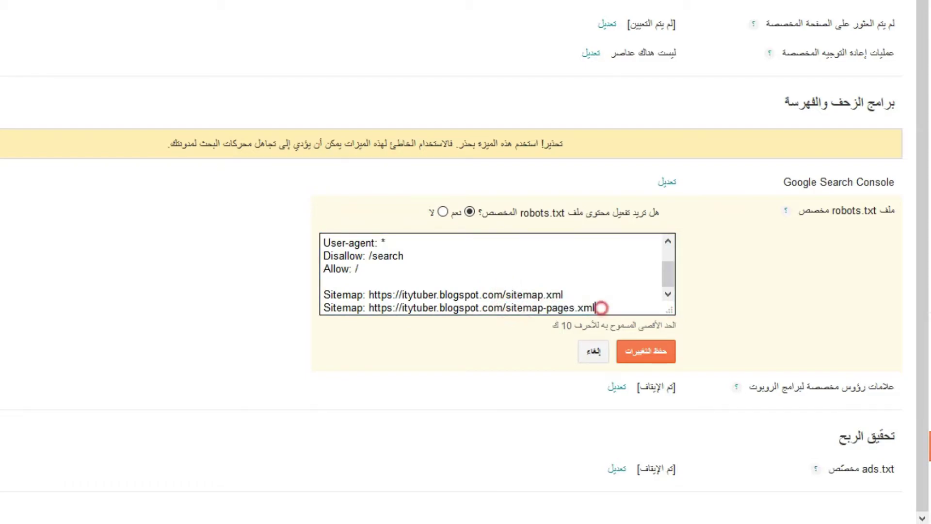
{"action": "left_click_drag", "start_coordinate": [523, 308], "coordinate": [595, 307]}
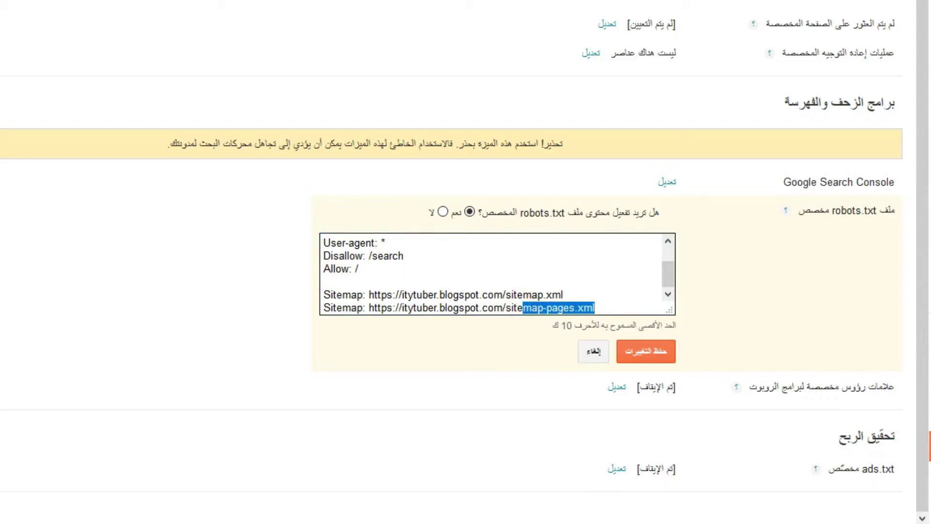
{"action": "triple_click", "coordinate": [535, 305]}
{"action": "left_click", "coordinate": [592, 303]}
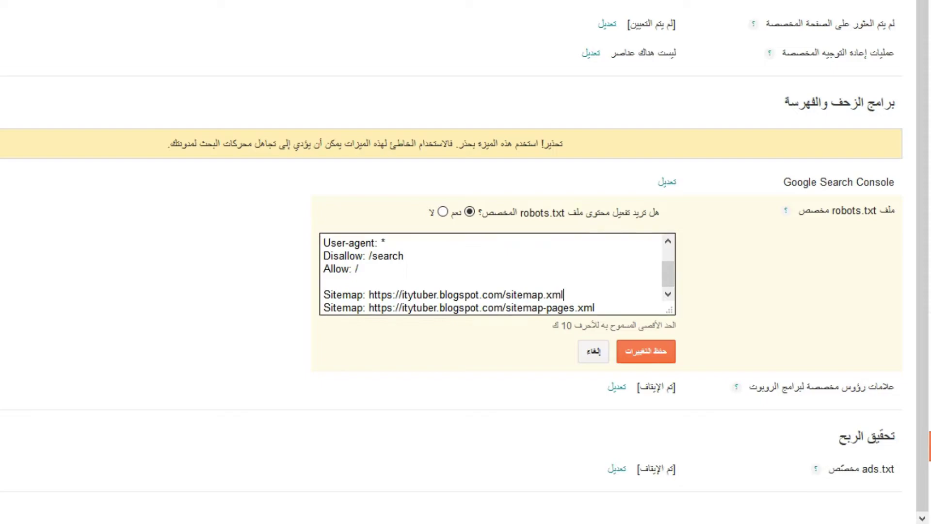
Save the custom robots.txt changes.
{"action": "scroll", "coordinate": [497, 274], "scroll_direction": "up", "scroll_amount": 1}
{"action": "scroll", "coordinate": [497, 274], "scroll_direction": "down", "scroll_amount": 2}
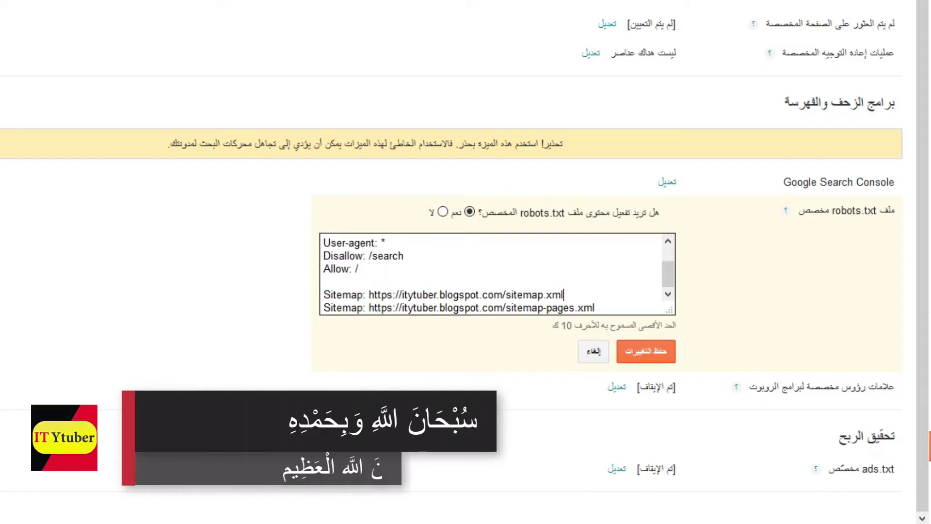
{"action": "left_click", "coordinate": [435, 282]}
{"action": "left_click", "coordinate": [652, 355]}
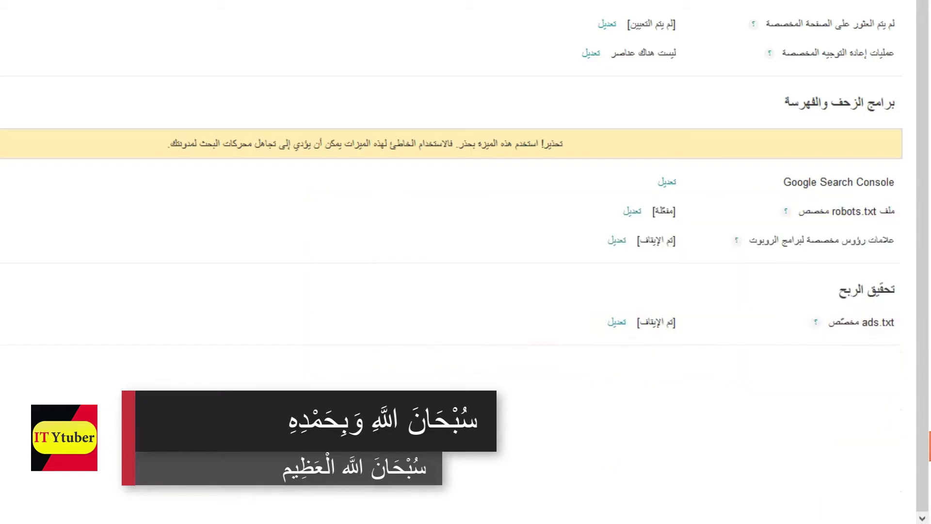
Edit the custom robots header tags setting and choose to enable it.
{"action": "triple_click", "coordinate": [868, 241]}
{"action": "left_click", "coordinate": [868, 242]}
{"action": "left_click_drag", "start_coordinate": [880, 241], "coordinate": [773, 241]}
{"action": "left_click", "coordinate": [775, 249]}
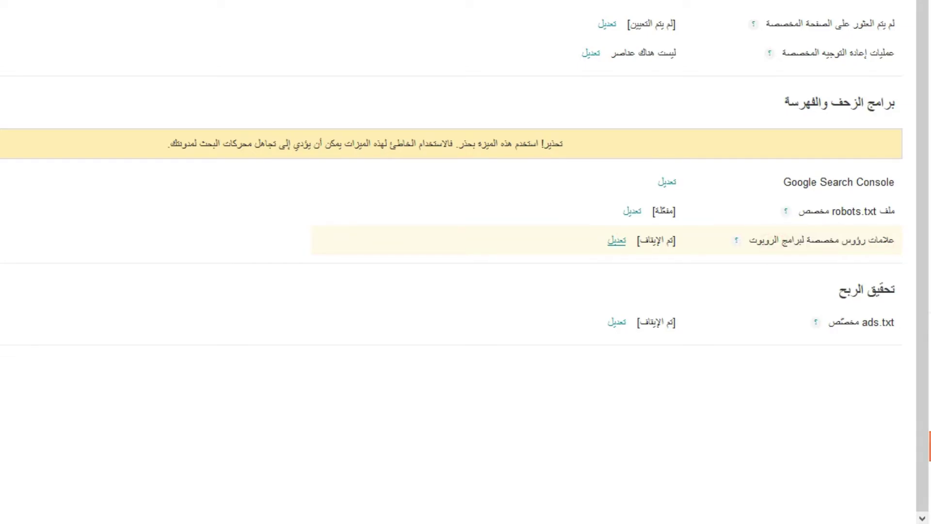
{"action": "left_click", "coordinate": [617, 240]}
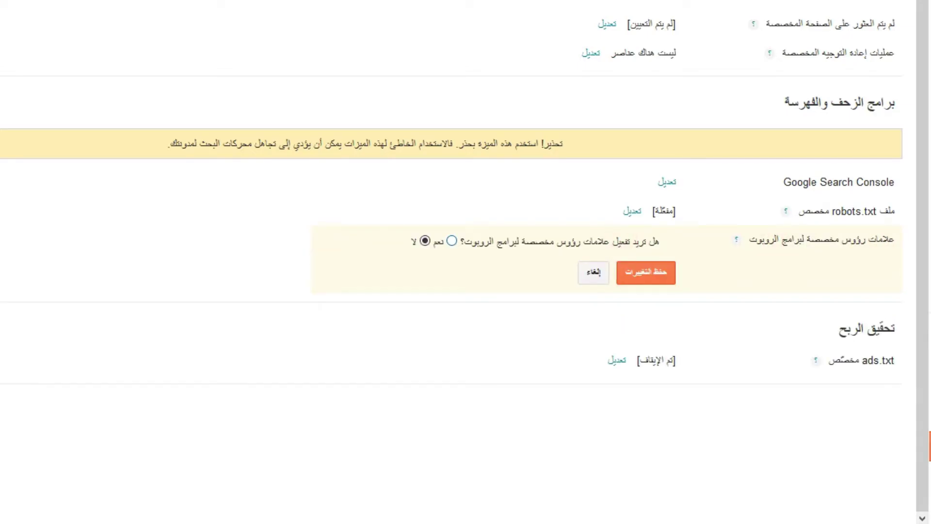
{"action": "left_click", "coordinate": [451, 241]}
{"action": "scroll", "coordinate": [452, 241], "scroll_direction": "down", "scroll_amount": 3}
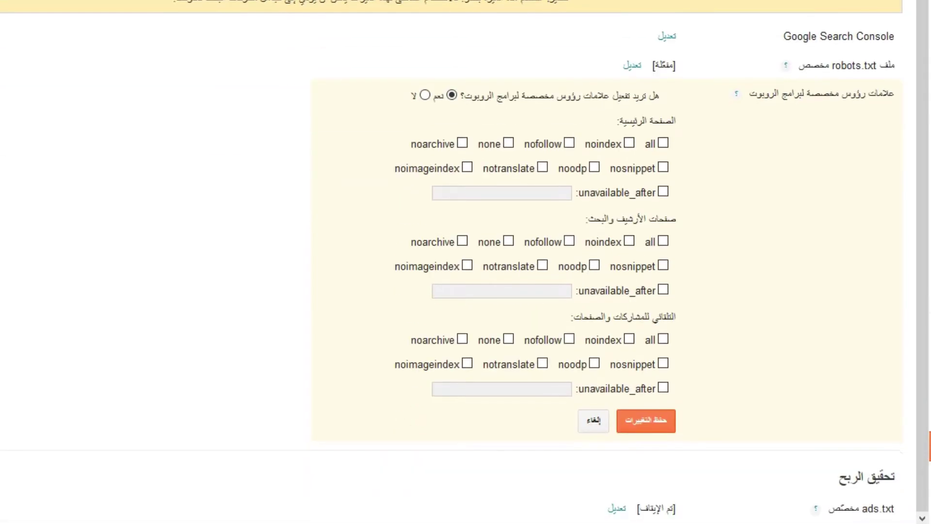
Enable the all tag for the home page, archive and search pages, and posts and pages, and save the header tag changes.
{"action": "double_click", "coordinate": [663, 120]}
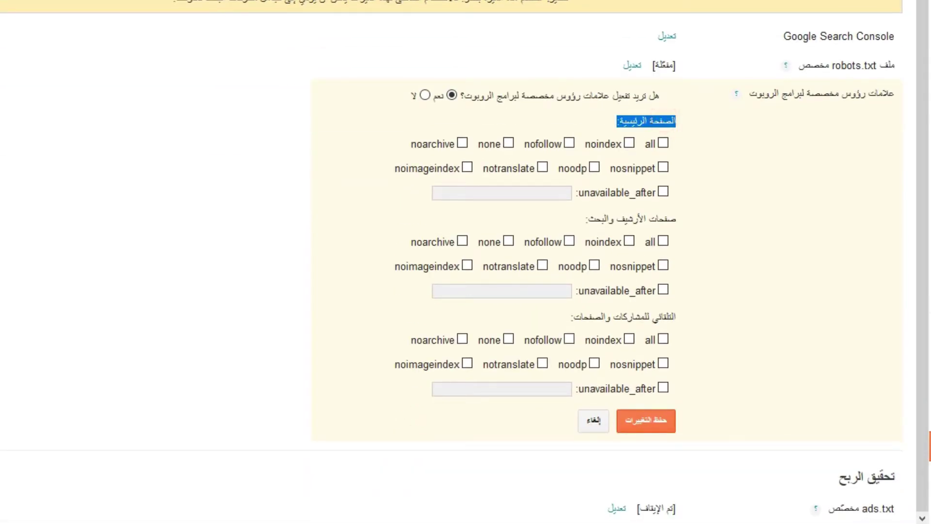
{"action": "left_click", "coordinate": [662, 142]}
{"action": "left_click_drag", "start_coordinate": [606, 219], "coordinate": [671, 220]}
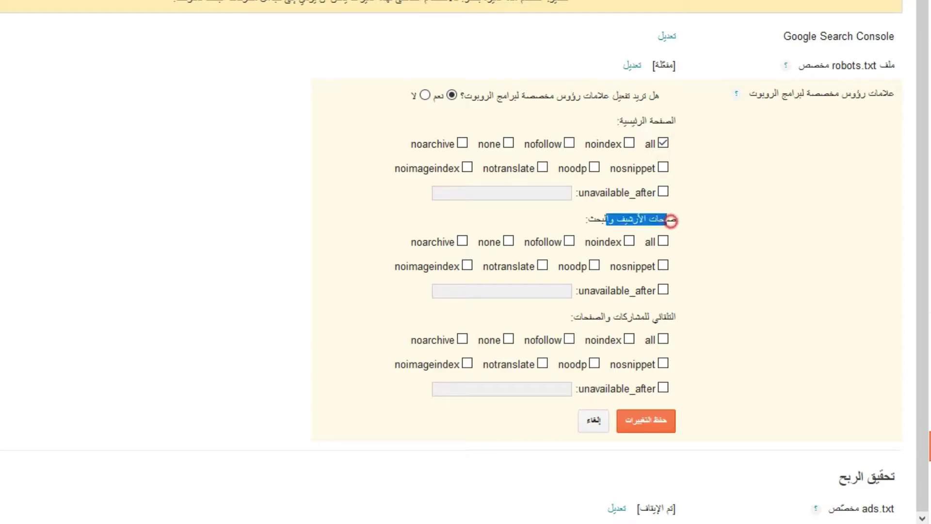
{"action": "left_click", "coordinate": [663, 241]}
{"action": "mouse_move", "coordinate": [601, 317]}
{"action": "left_mouse_down"}
{"action": "mouse_move", "coordinate": [668, 319]}
{"action": "mouse_move", "coordinate": [588, 317]}
{"action": "left_mouse_up"}
{"action": "left_click", "coordinate": [663, 339]}
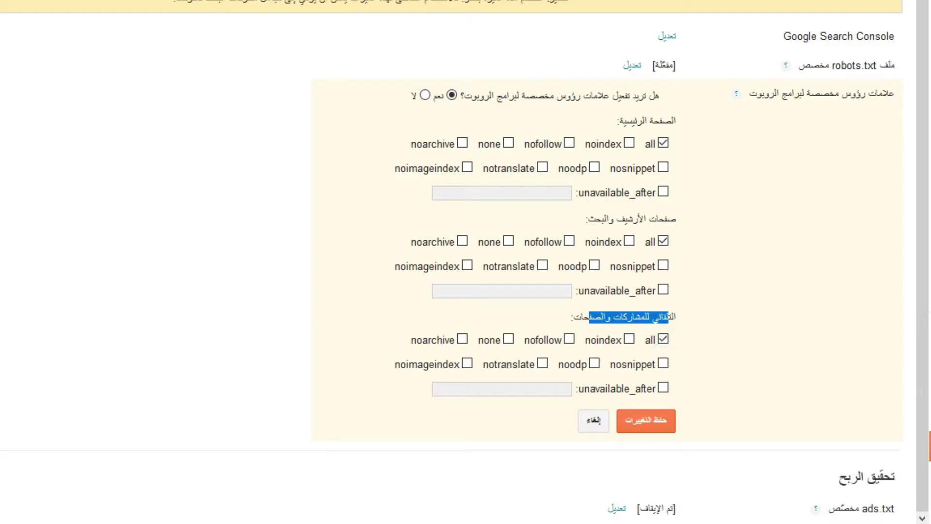
{"action": "left_click", "coordinate": [652, 420]}
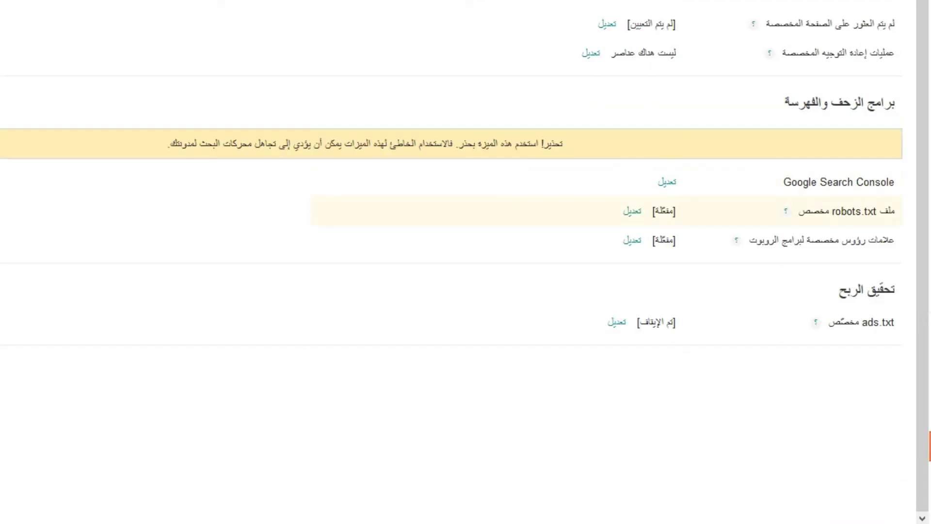
Examine the custom robots.txt, custom robots header tags and Google Search Console entries in the crawling and indexing settings.
{"action": "left_click_drag", "start_coordinate": [881, 212], "coordinate": [736, 240]}
{"action": "double_click", "coordinate": [841, 213]}
{"action": "triple_click", "coordinate": [841, 214]}
{"action": "triple_click", "coordinate": [838, 240]}
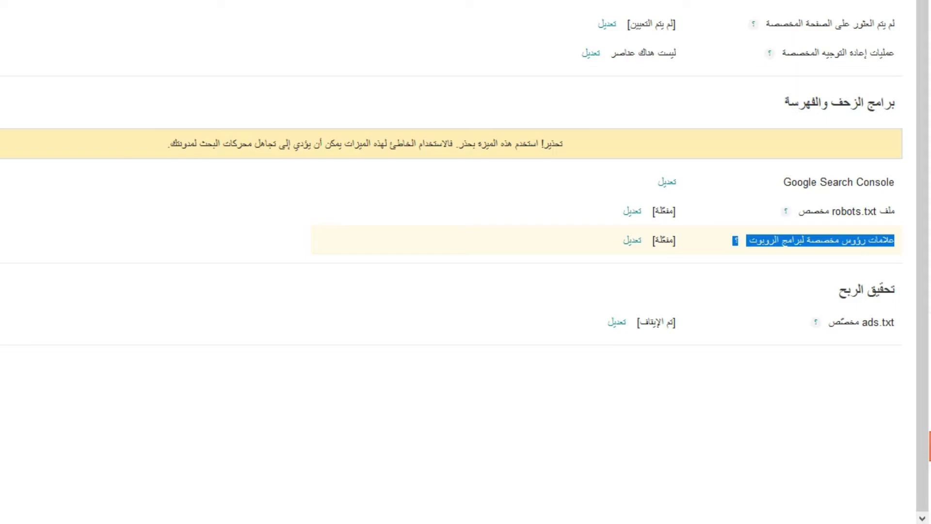
{"action": "double_click", "coordinate": [851, 240]}
{"action": "triple_click", "coordinate": [852, 240]}
{"action": "double_click", "coordinate": [852, 240]}
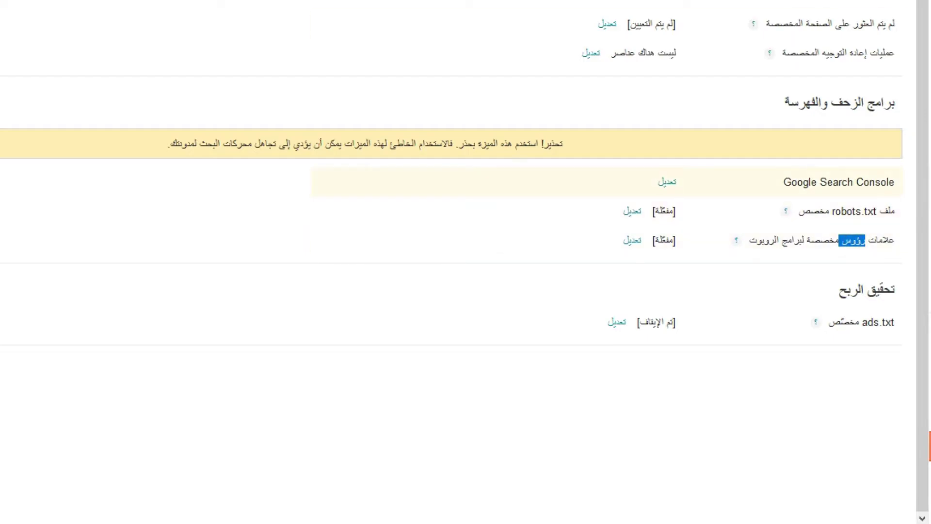
{"action": "triple_click", "coordinate": [837, 182]}
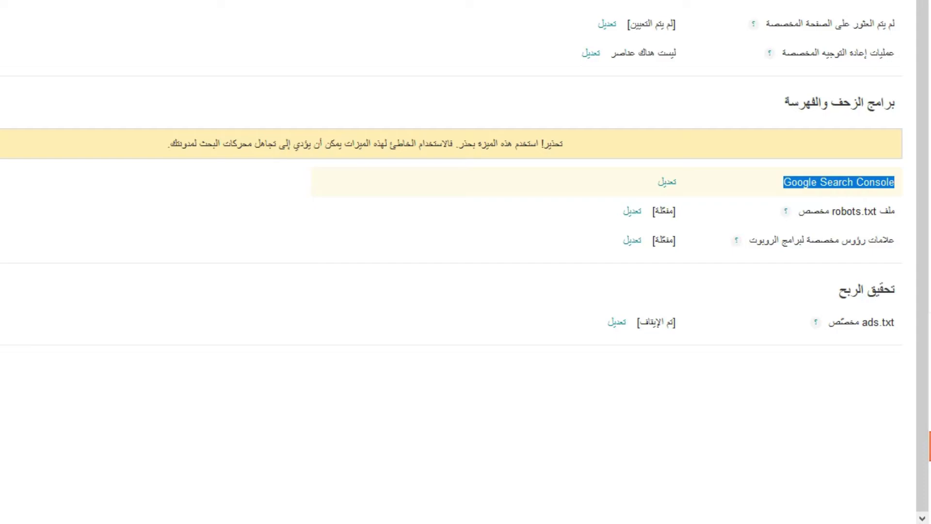
Open Google Search Console from the crawling settings, close the extra copy and examine the Arabic welcome page already open.
{"action": "left_click", "coordinate": [664, 182]}
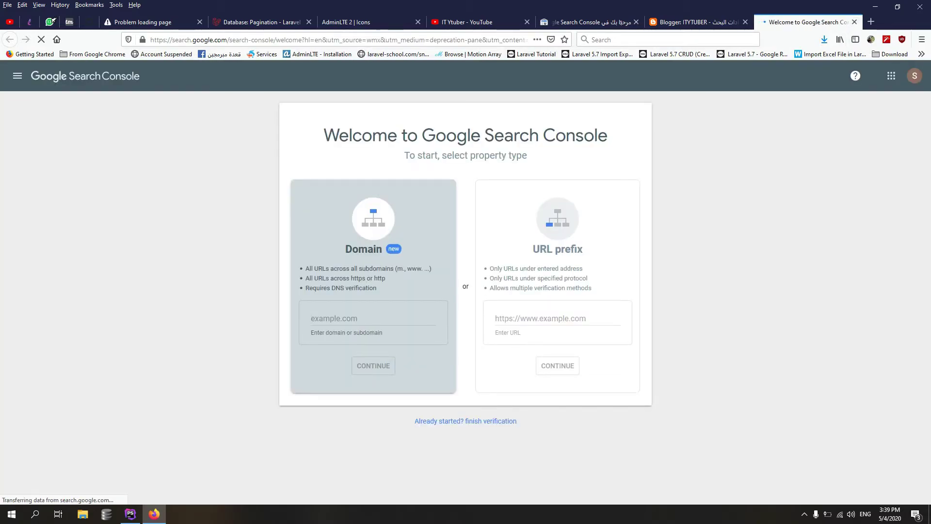
{"action": "left_click_drag", "start_coordinate": [352, 136], "coordinate": [599, 158]}
{"action": "left_click", "coordinate": [599, 159]}
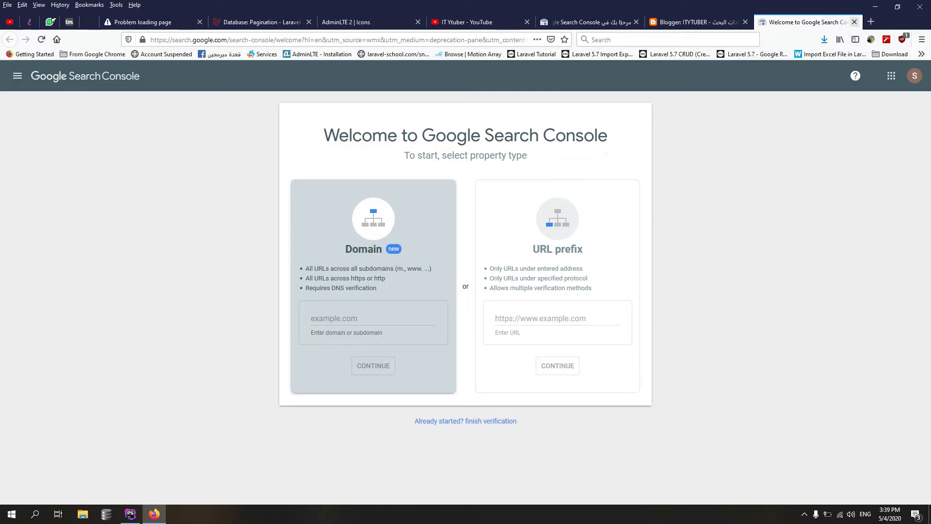
{"action": "left_click", "coordinate": [854, 22]}
{"action": "left_click", "coordinate": [586, 22]}
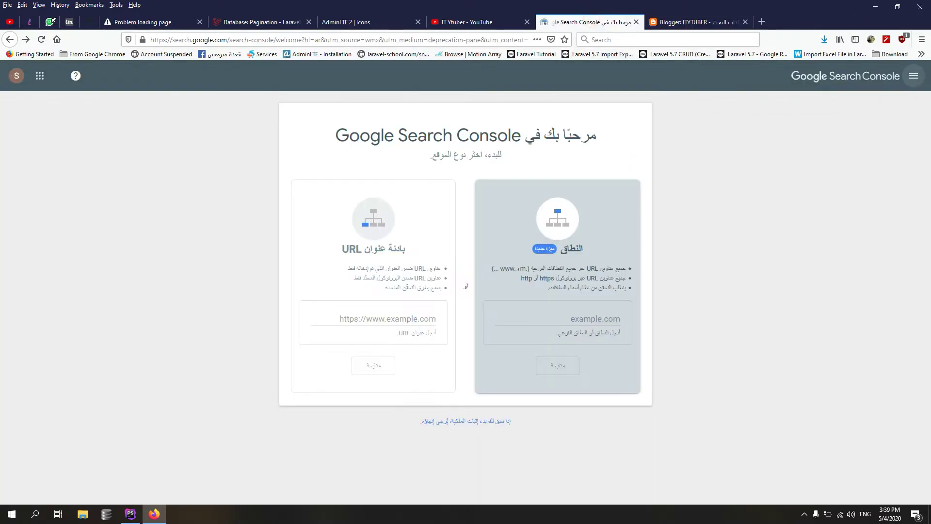
{"action": "left_click_drag", "start_coordinate": [489, 135], "coordinate": [380, 136]}
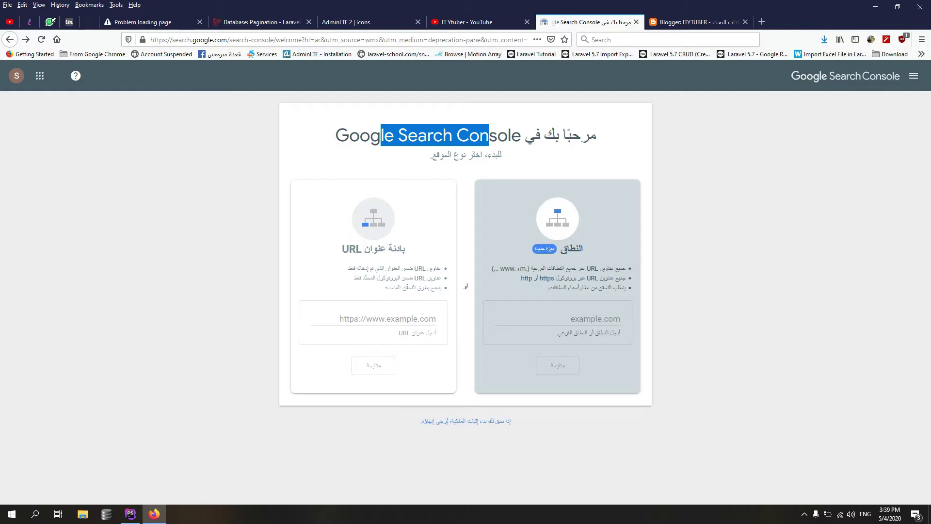
{"action": "left_click", "coordinate": [375, 260]}
{"action": "left_click", "coordinate": [678, 22]}
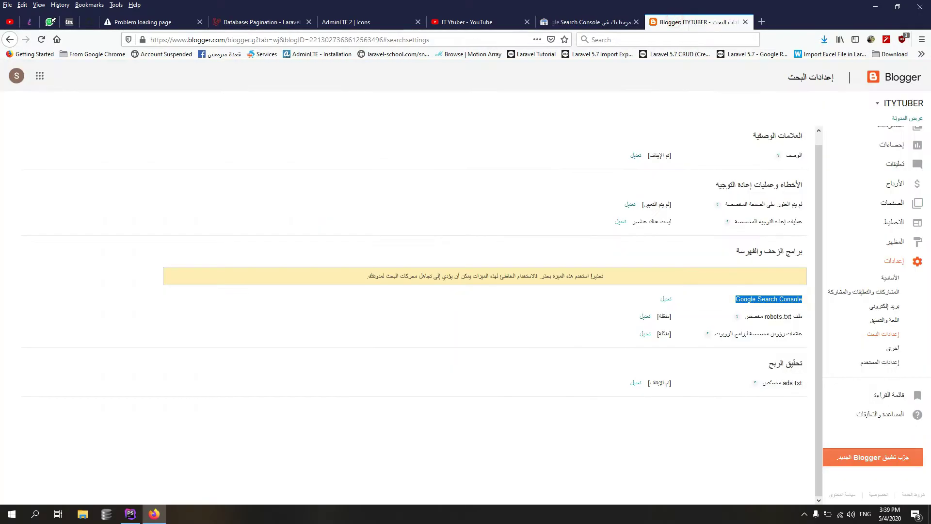
{"action": "left_click", "coordinate": [907, 118]}
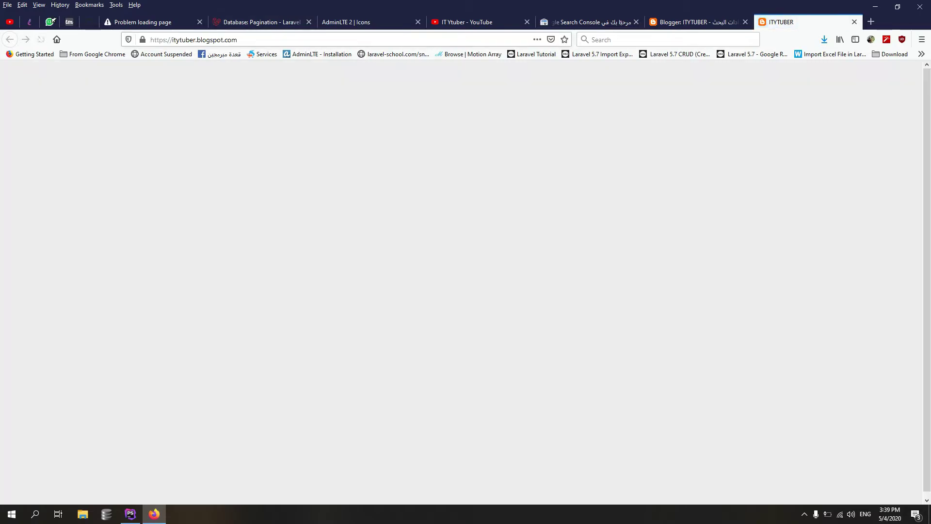
{"action": "left_click", "coordinate": [281, 39]}
{"action": "right_click", "coordinate": [170, 41]}
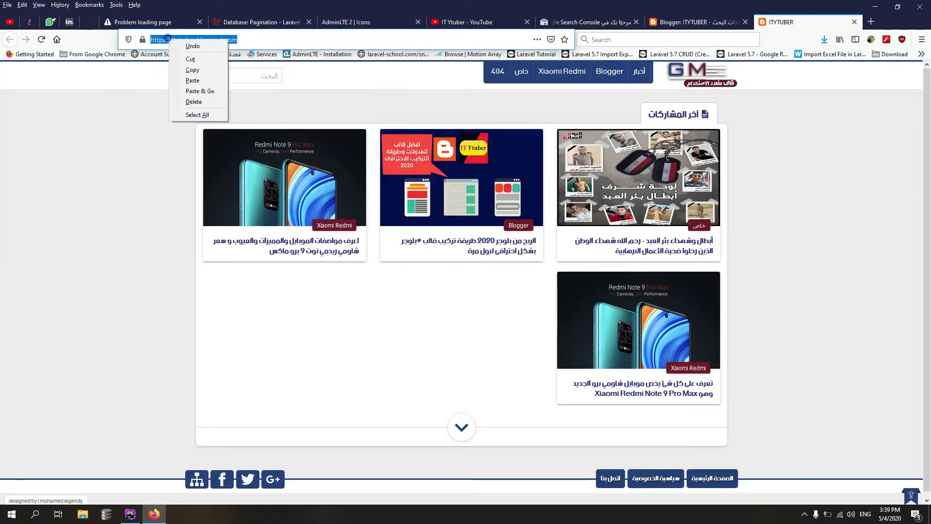
{"action": "left_click", "coordinate": [192, 69]}
{"action": "left_click", "coordinate": [586, 21]}
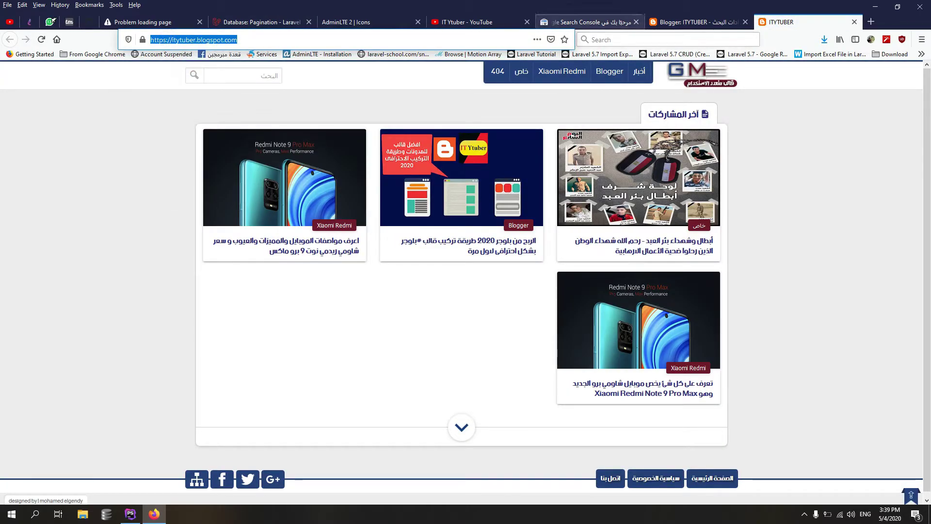
{"action": "left_click", "coordinate": [381, 312]}
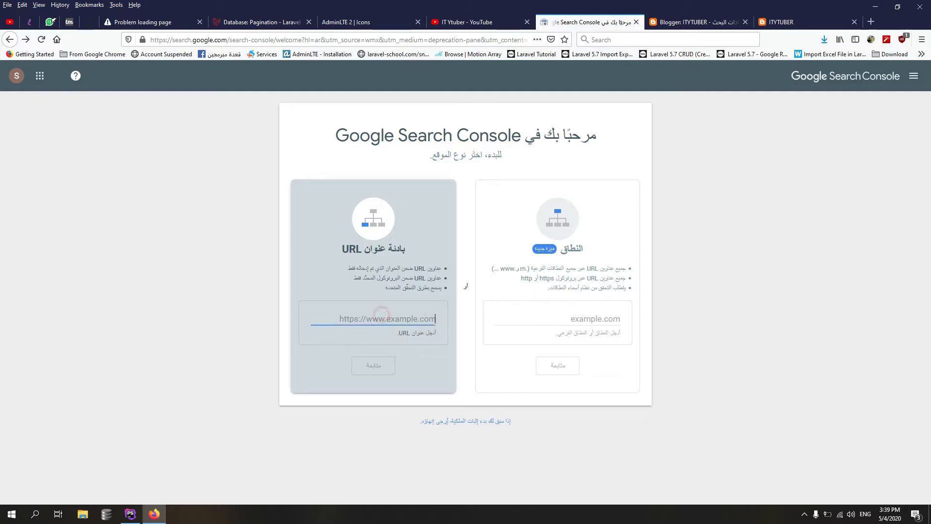
{"action": "key", "text": "ctrl+v"}
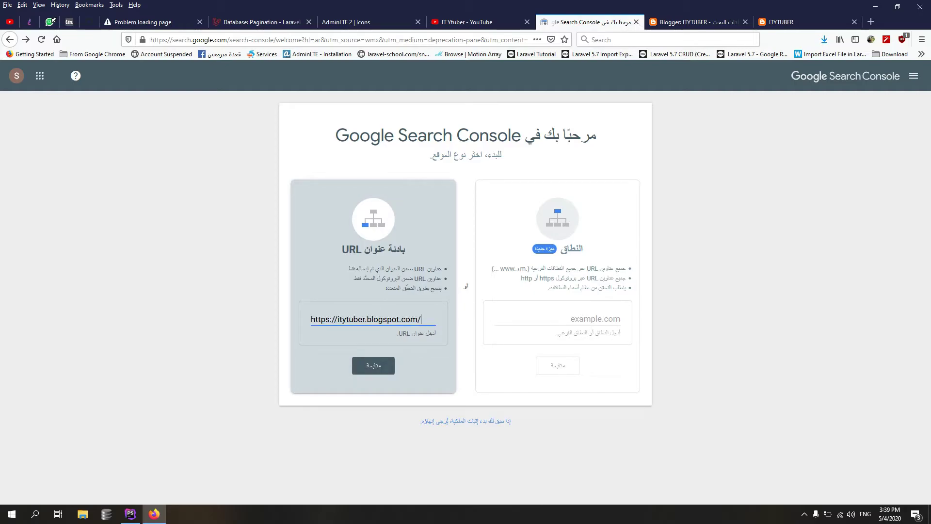
Clear the URL prefix entry, paste the blog's address again, remove its trailing slash and submit the property.
{"action": "triple_click", "coordinate": [419, 317]}
{"action": "right_click", "coordinate": [420, 318]}
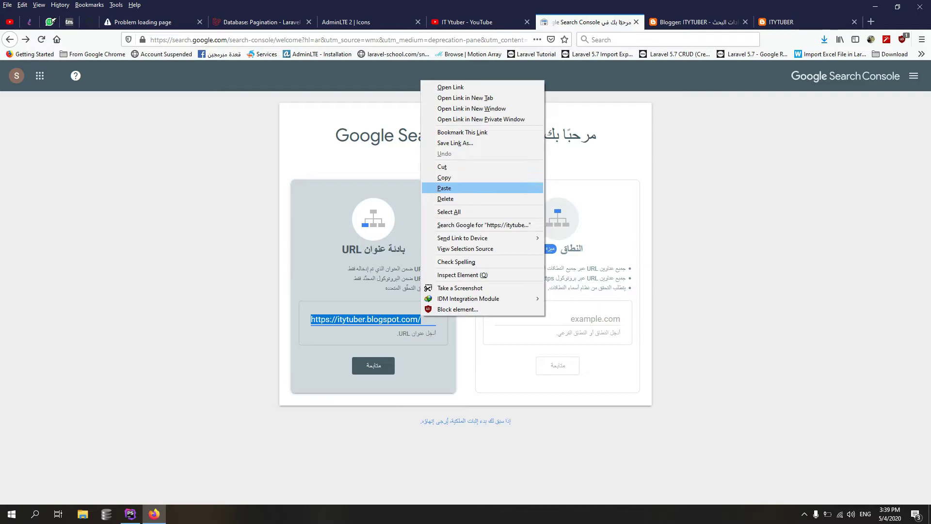
{"action": "left_click", "coordinate": [363, 319]}
{"action": "triple_click", "coordinate": [363, 319]}
{"action": "double_click", "coordinate": [351, 319]}
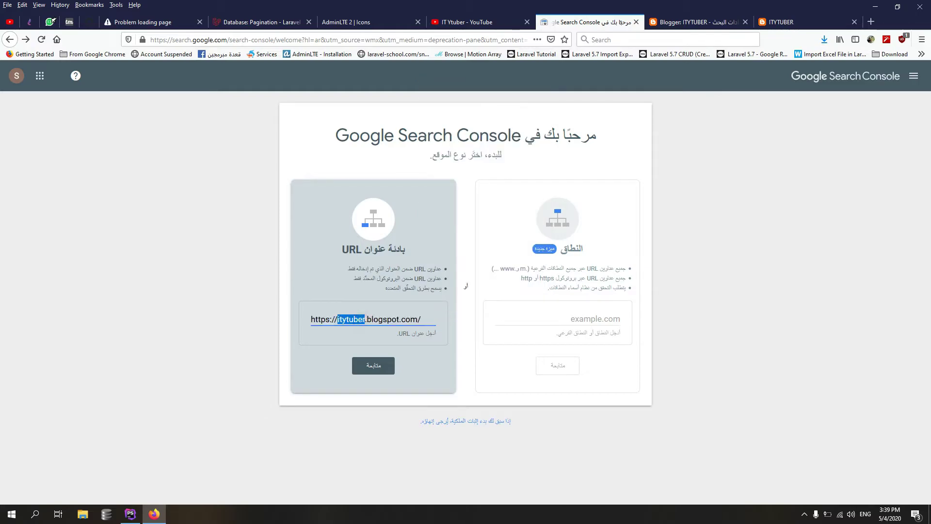
{"action": "triple_click", "coordinate": [362, 319]}
{"action": "key", "text": "BackSpace"}
{"action": "right_click", "coordinate": [365, 320]}
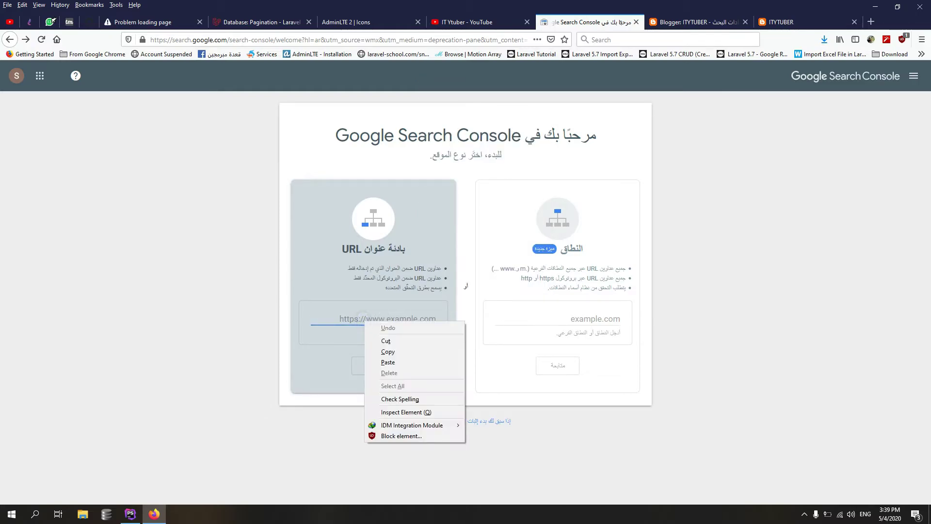
{"action": "left_click", "coordinate": [388, 362]}
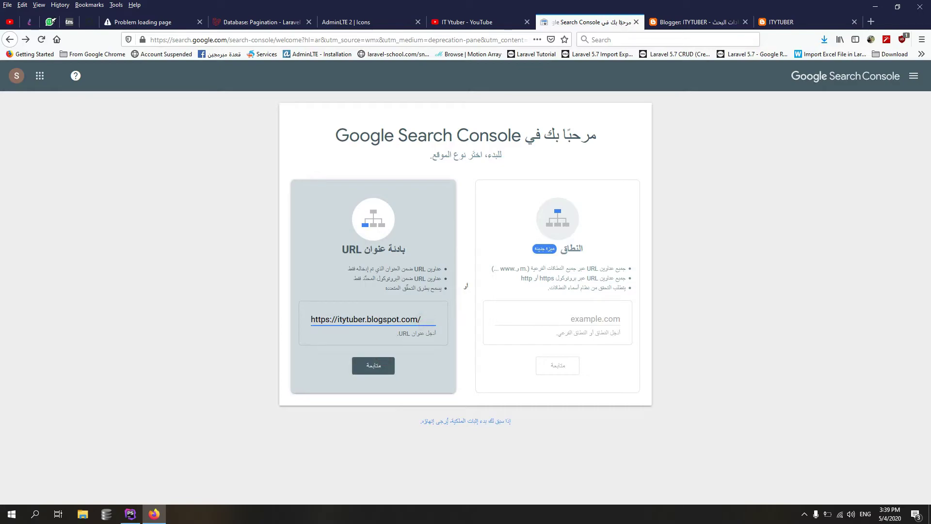
{"action": "key", "text": "BackSpace"}
{"action": "key", "text": "Return"}
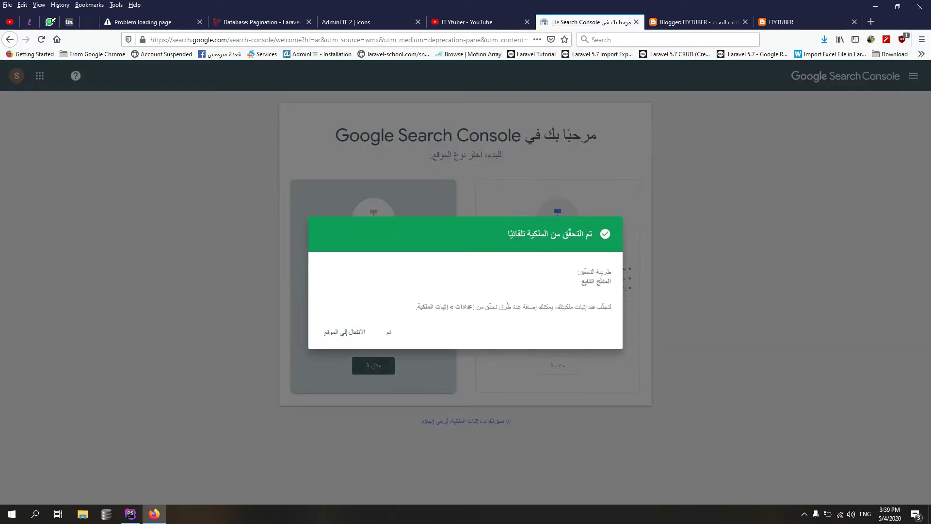
Examine the verification method and the advice on adding further verification methods in the ownership verification dialog.
{"action": "left_click_drag", "start_coordinate": [612, 267], "coordinate": [412, 307]}
{"action": "left_click", "coordinate": [414, 307]}
{"action": "triple_click", "coordinate": [415, 307]}
{"action": "left_click", "coordinate": [406, 307]}
{"action": "left_click_drag", "start_coordinate": [613, 268], "coordinate": [418, 307]}
{"action": "left_click", "coordinate": [418, 307]}
{"action": "left_click_drag", "start_coordinate": [594, 233], "coordinate": [424, 295]}
{"action": "triple_click", "coordinate": [422, 299]}
{"action": "left_click", "coordinate": [409, 304]}
Go to the blog's property overview, check the property list and dismiss the mobile-first indexing notice.
{"action": "left_click", "coordinate": [345, 333]}
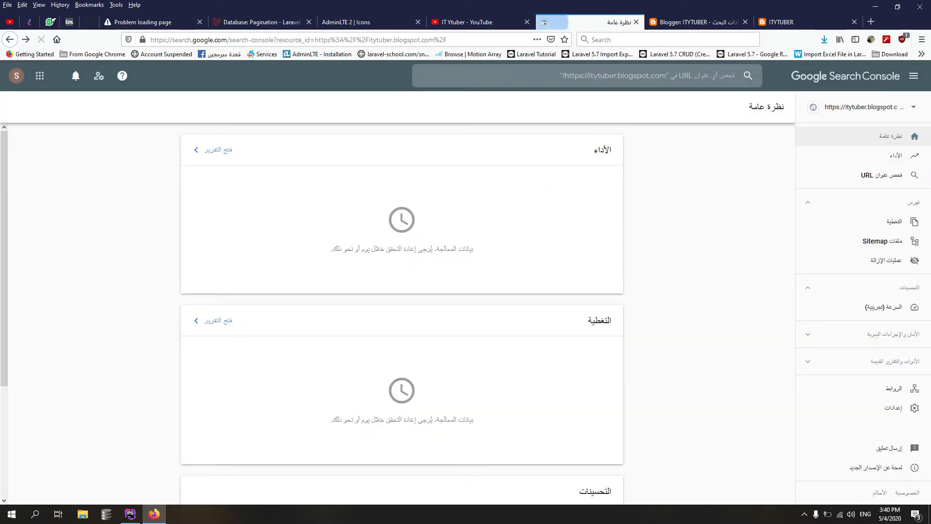
{"action": "left_click", "coordinate": [851, 106]}
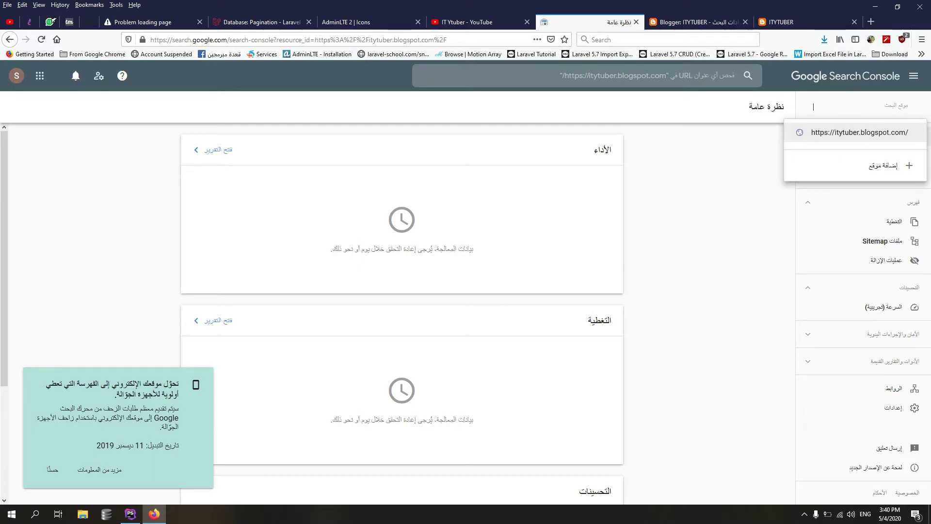
{"action": "left_click_drag", "start_coordinate": [179, 383], "coordinate": [49, 422]}
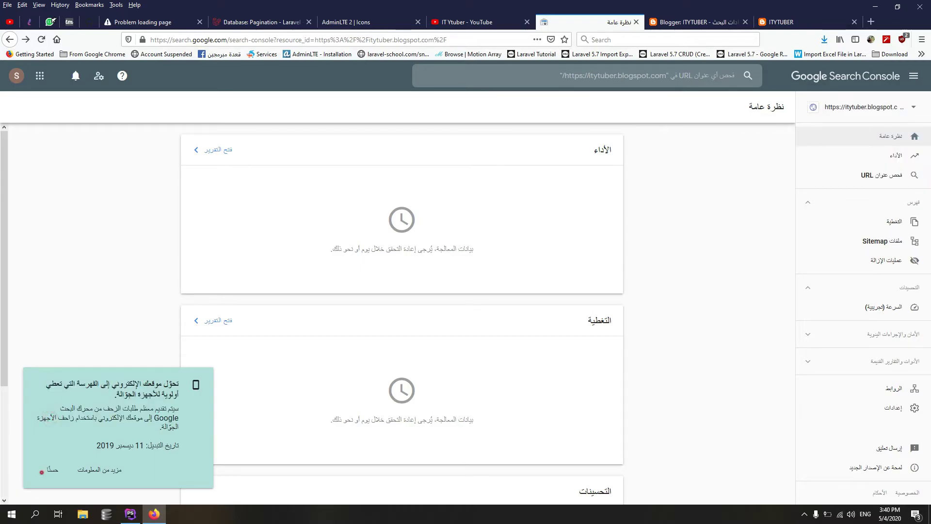
{"action": "left_click", "coordinate": [52, 469]}
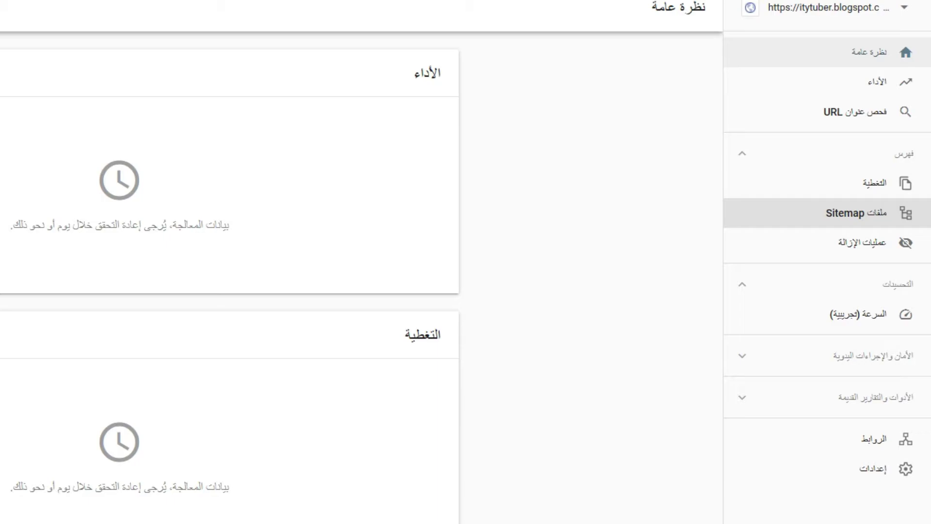
Open the property's Sitemaps page and place the cursor in the new sitemap URL field.
{"action": "left_click", "coordinate": [859, 213]}
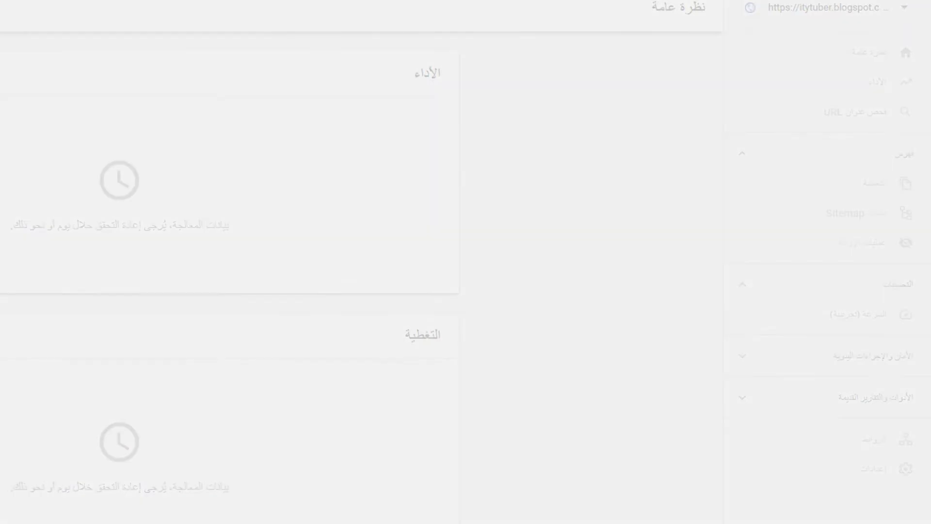
{"action": "left_click", "coordinate": [207, 114]}
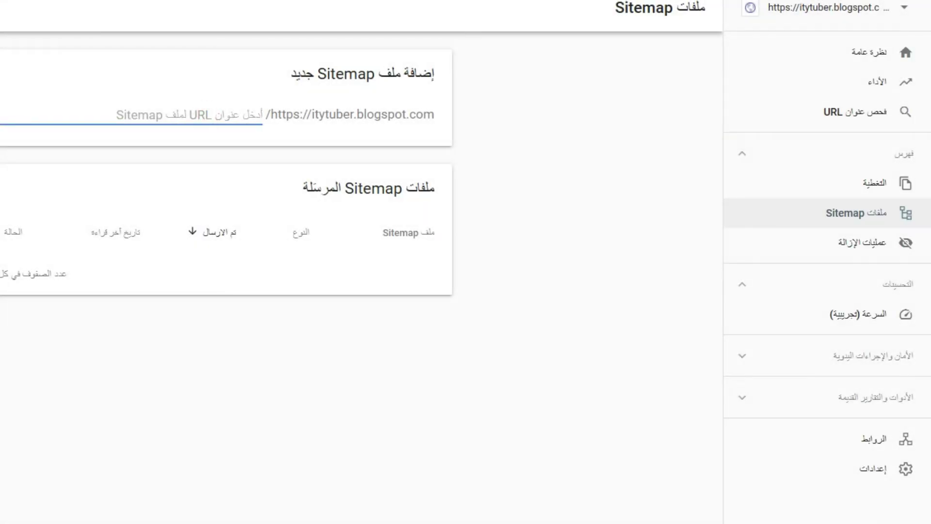
{"action": "left_click", "coordinate": [208, 114]}
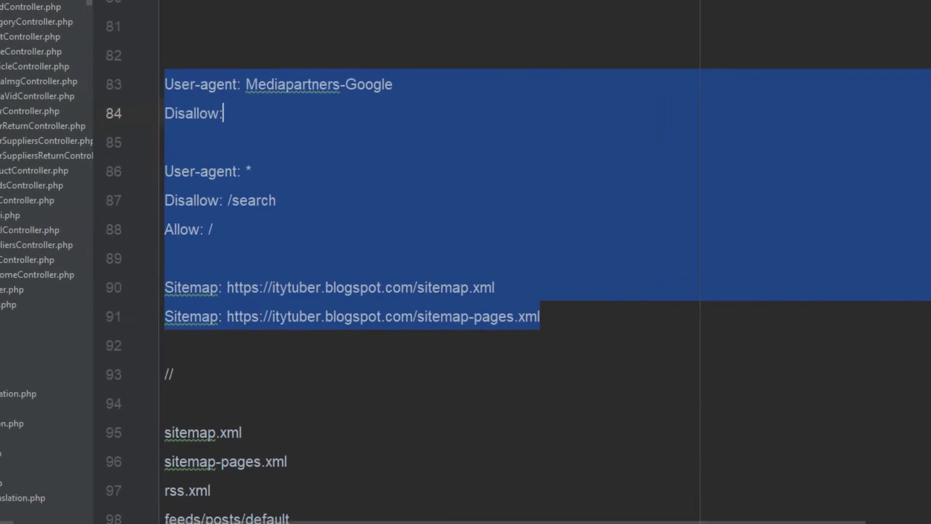
Switch to the notes in PhpStorm and copy the sitemap.xml file name from the sitemap list.
{"action": "left_click", "coordinate": [234, 259]}
{"action": "scroll", "coordinate": [242, 242], "scroll_direction": "down", "scroll_amount": 3}
{"action": "left_click", "coordinate": [250, 230]}
{"action": "left_click_drag", "start_coordinate": [282, 219], "coordinate": [196, 217]}
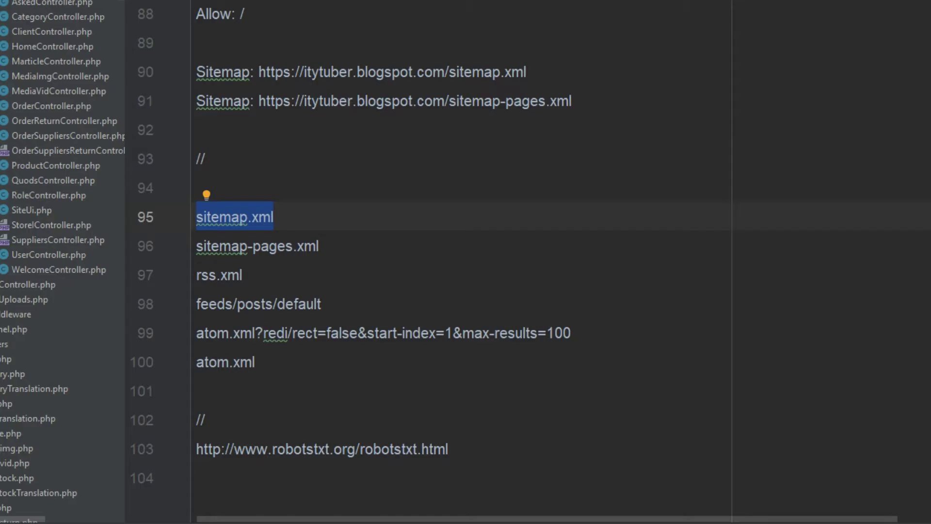
{"action": "right_click", "coordinate": [239, 221]}
{"action": "left_click", "coordinate": [280, 260]}
Return to Search Console, submit sitemap.xml as a new sitemap and close the confirmation.
{"action": "key", "text": "alt+Tab"}
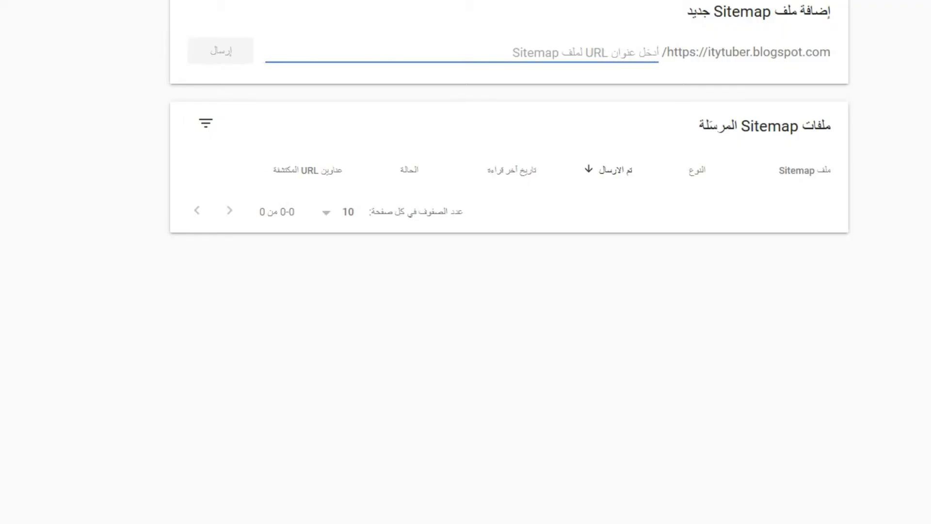
{"action": "right_click", "coordinate": [450, 45]}
{"action": "left_click", "coordinate": [489, 111]}
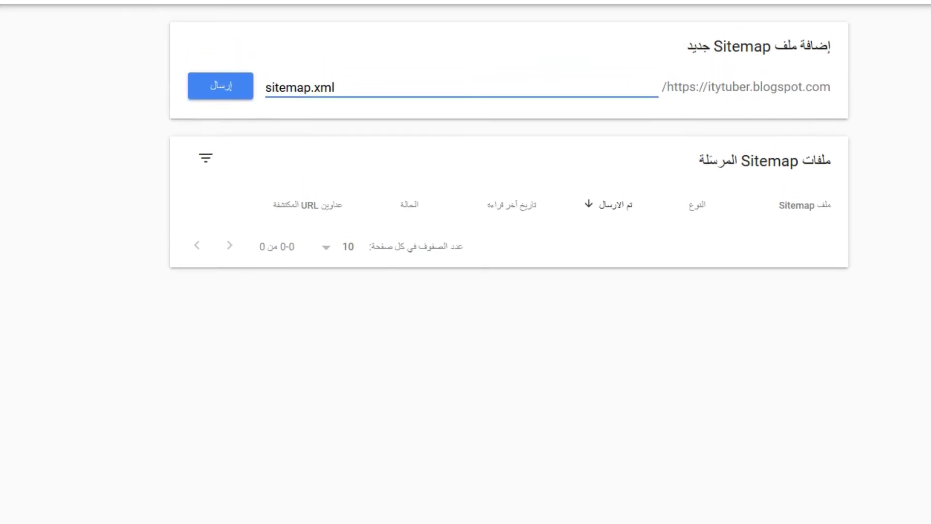
{"action": "left_click", "coordinate": [229, 86]}
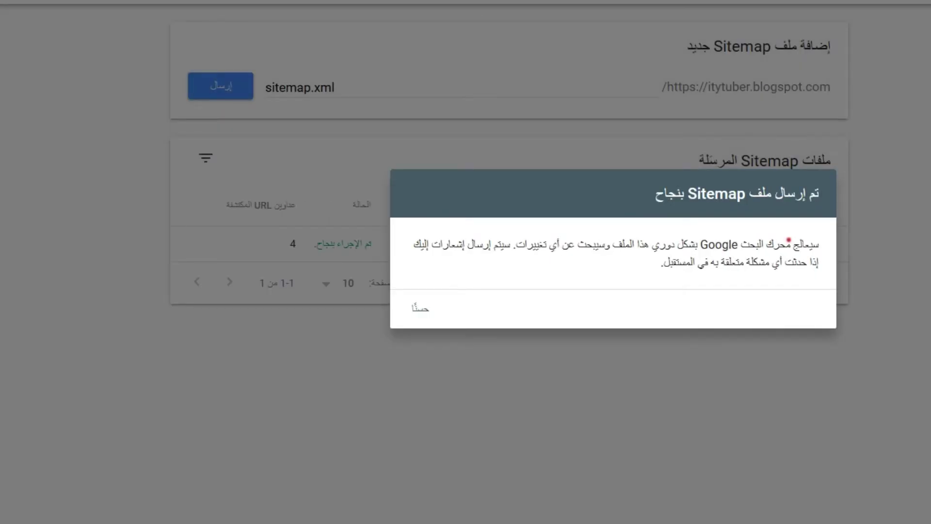
{"action": "left_click_drag", "start_coordinate": [789, 239], "coordinate": [553, 261]}
{"action": "left_click", "coordinate": [553, 262]}
{"action": "left_click", "coordinate": [420, 308]}
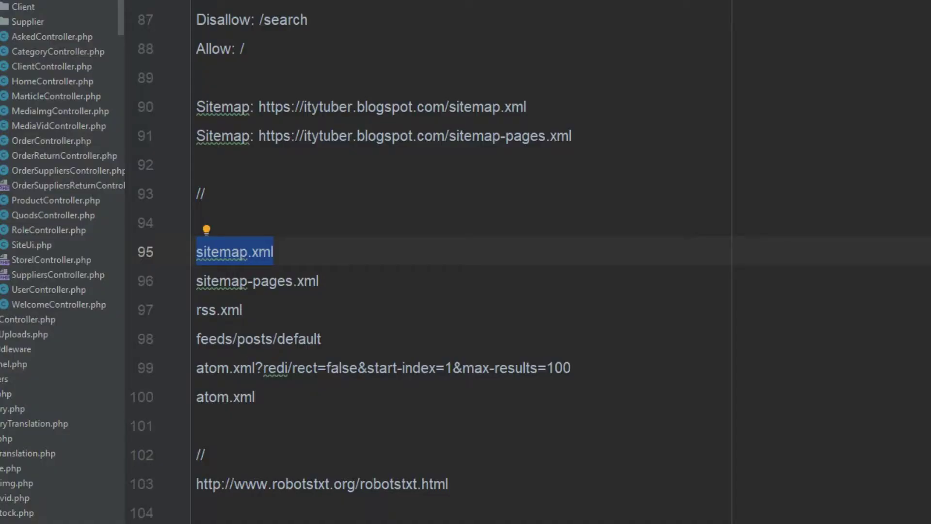
Copy sitemap-pages.xml from the notes, then submit it as a new sitemap in Search Console and close the confirmation.
{"action": "left_click_drag", "start_coordinate": [318, 281], "coordinate": [196, 281]}
{"action": "right_click", "coordinate": [219, 280]}
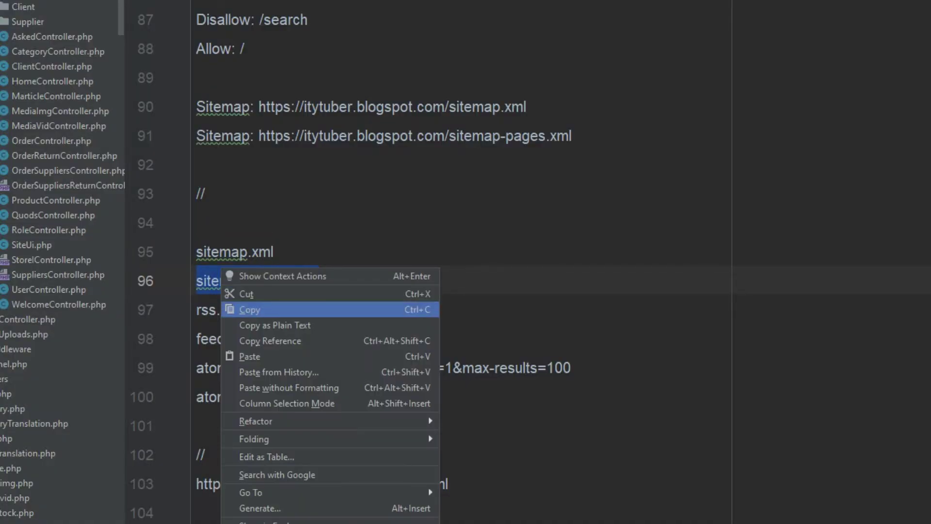
{"action": "left_click", "coordinate": [243, 306]}
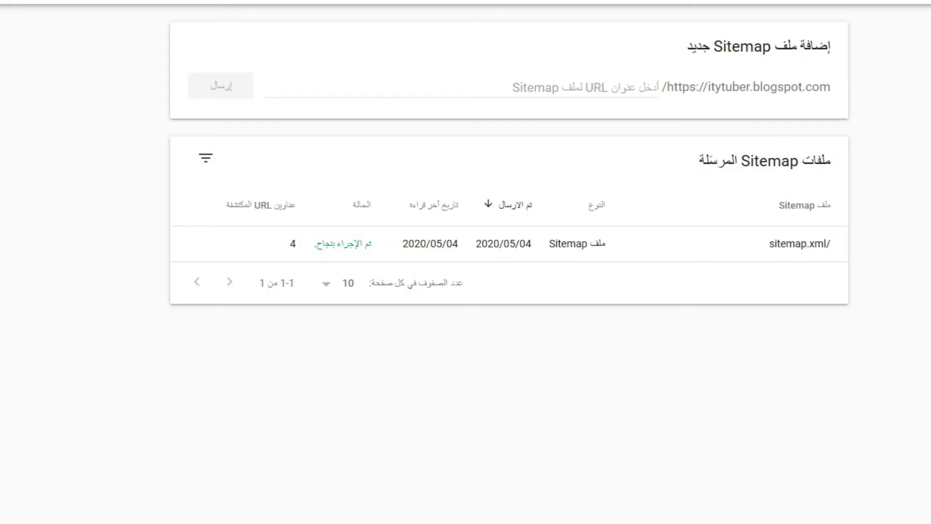
{"action": "right_click", "coordinate": [603, 88]}
{"action": "left_click", "coordinate": [628, 149]}
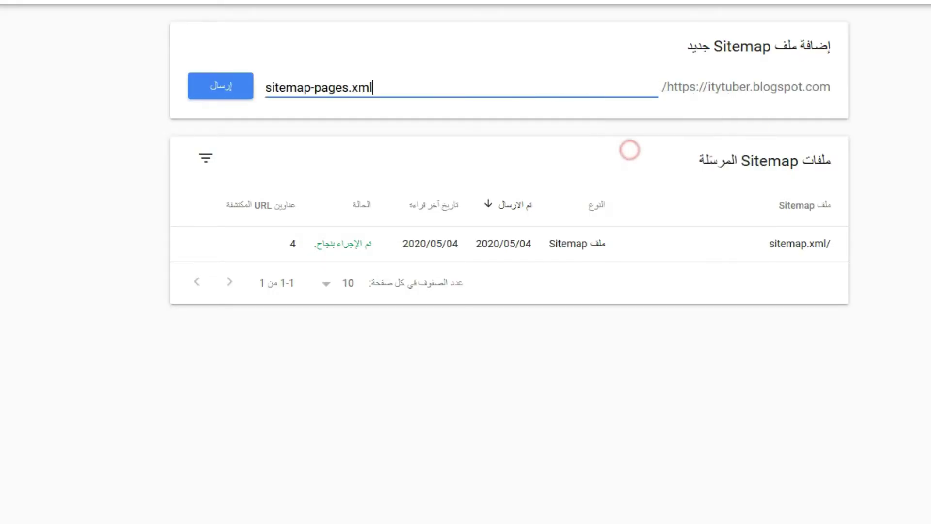
{"action": "key", "text": "Return"}
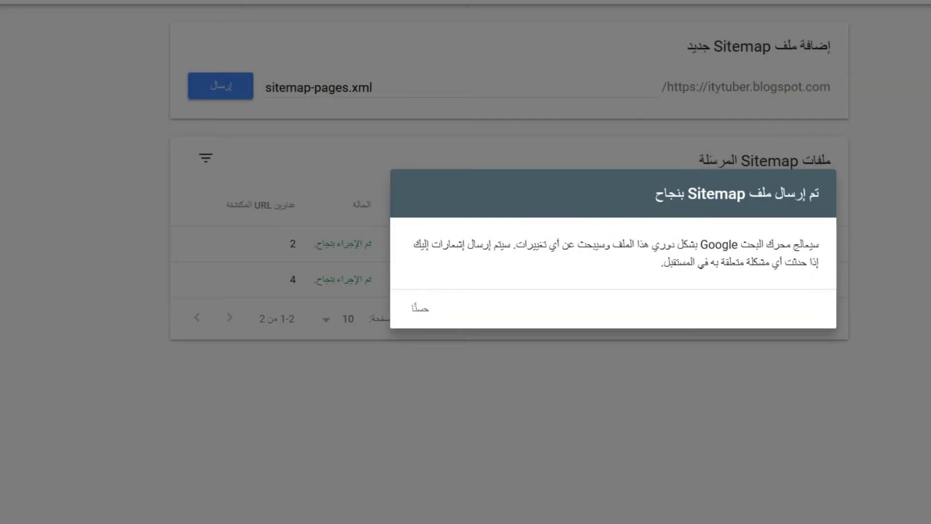
{"action": "key", "text": "Return"}
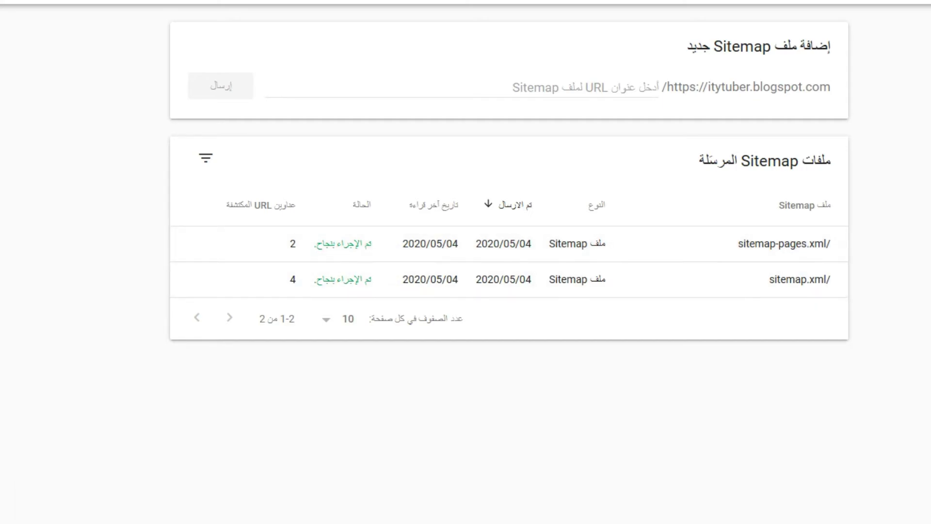
Switch to the notes in PhpStorm and copy the rss.xml file name from the sitemap list.
{"action": "key", "text": "alt+Tab"}
{"action": "left_click", "coordinate": [243, 309]}
{"action": "key", "text": "shift+Home"}
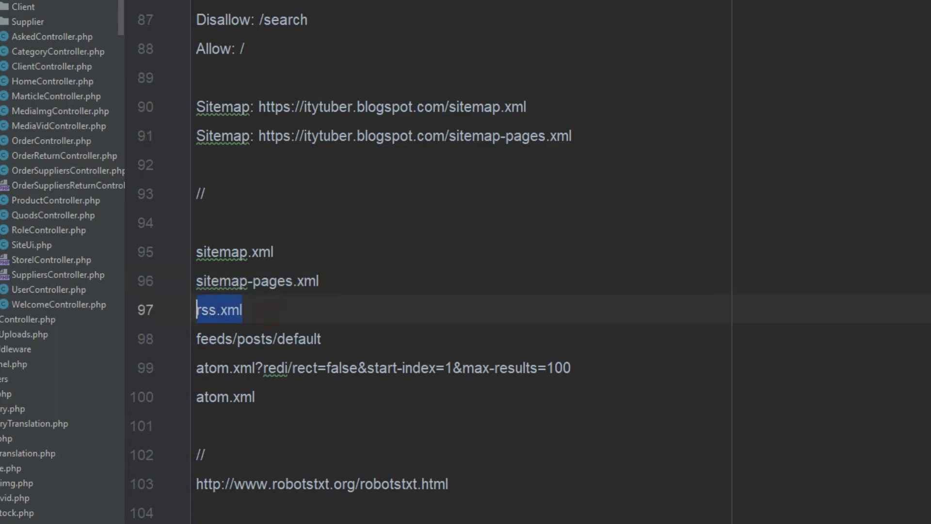
{"action": "right_click", "coordinate": [199, 310]}
{"action": "left_click", "coordinate": [228, 322]}
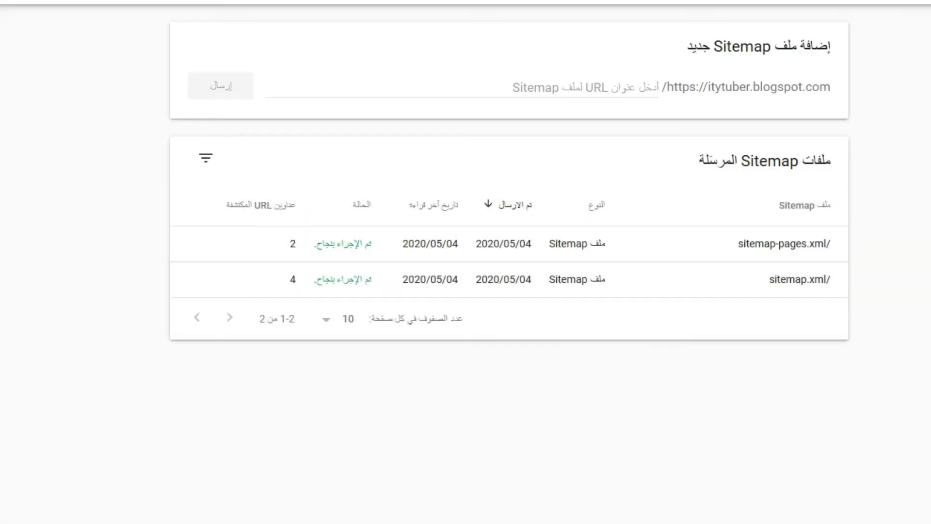
Return to Search Console, submit rss.xml as a new sitemap and close the confirmation.
{"action": "left_click", "coordinate": [579, 92]}
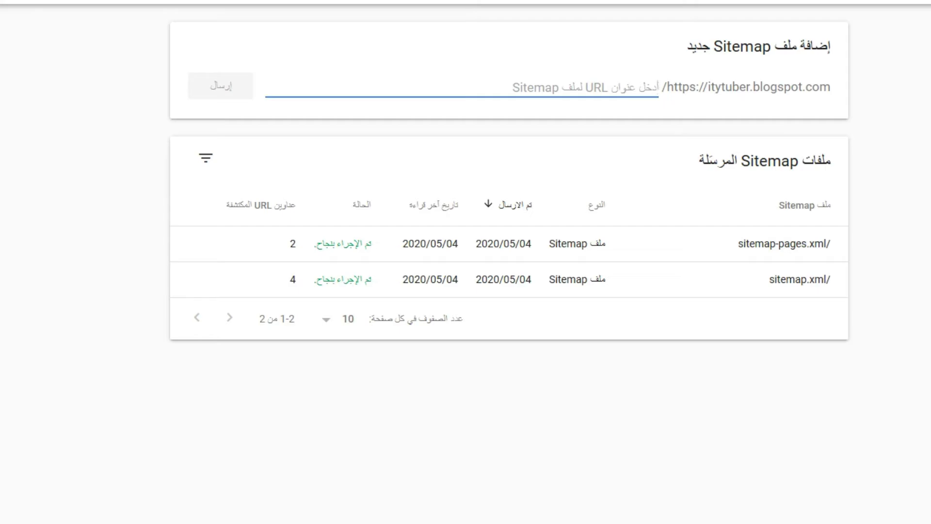
{"action": "key", "text": "ctrl+v"}
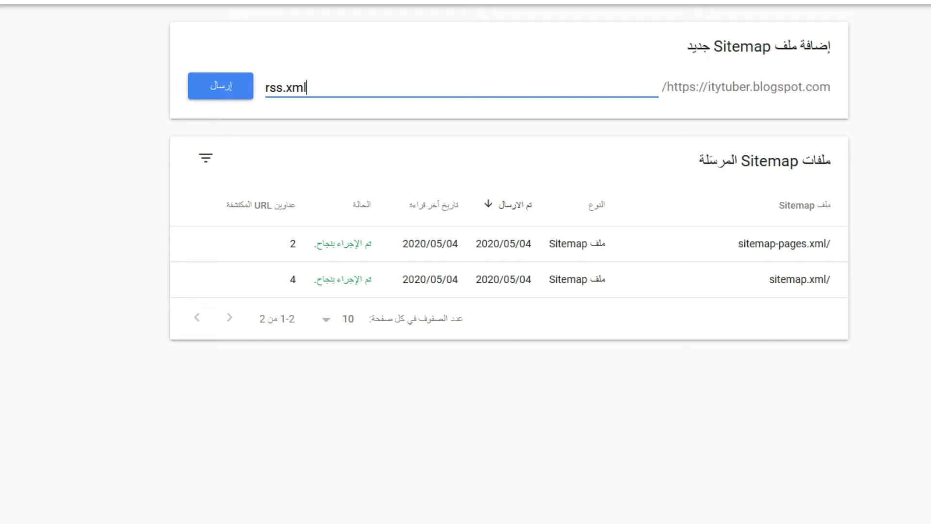
{"action": "key", "text": "Return"}
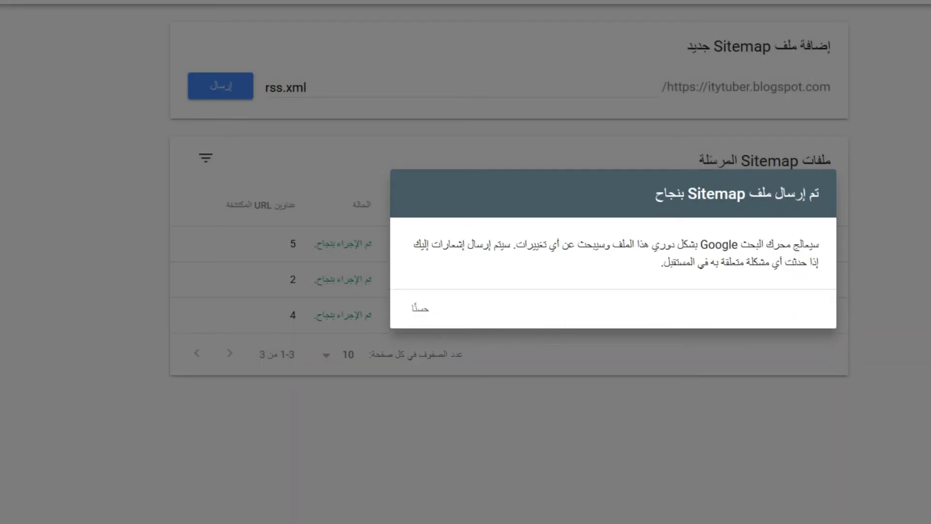
{"action": "left_click", "coordinate": [420, 308]}
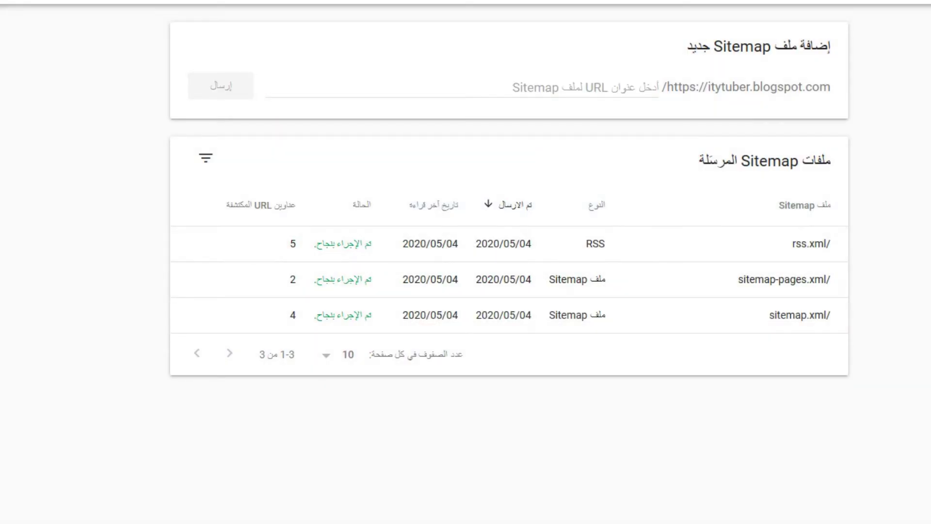
Switch to the notes in PhpStorm and copy the feeds/posts/default path from the sitemap list.
{"action": "left_click", "coordinate": [99, 501]}
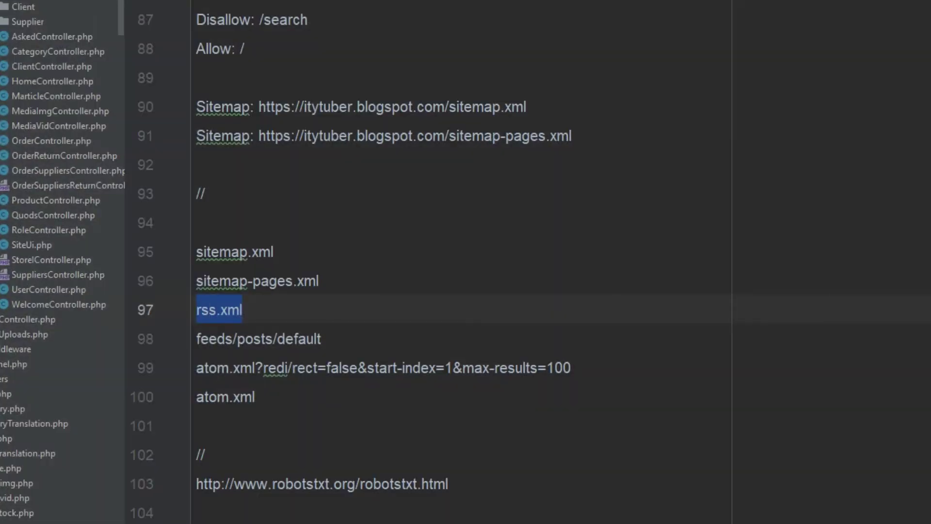
{"action": "scroll", "coordinate": [383, 266], "scroll_direction": "down", "scroll_amount": 1}
{"action": "left_click_drag", "start_coordinate": [321, 297], "coordinate": [197, 296]}
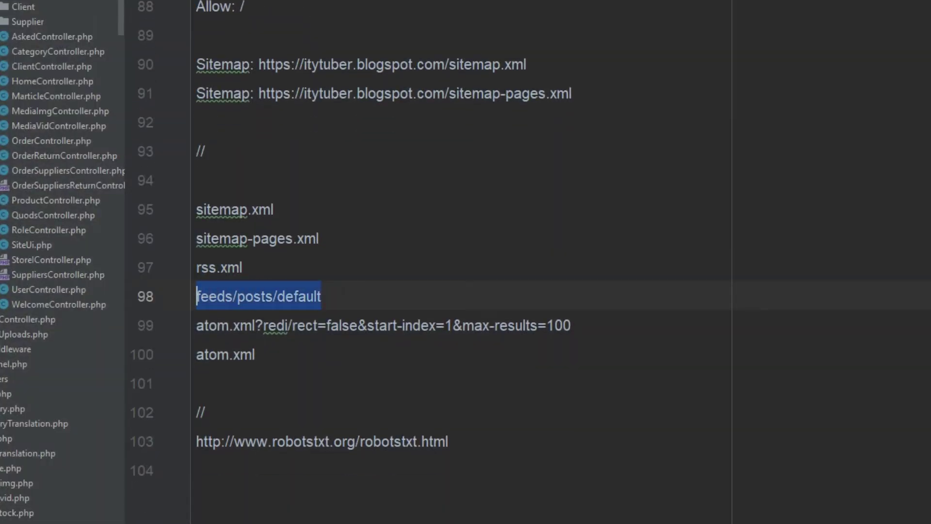
Return to Search Console, submit feeds/posts/default as a new sitemap and close the confirmation.
{"action": "key", "text": "alt+Tab"}
{"action": "left_click", "coordinate": [533, 77]}
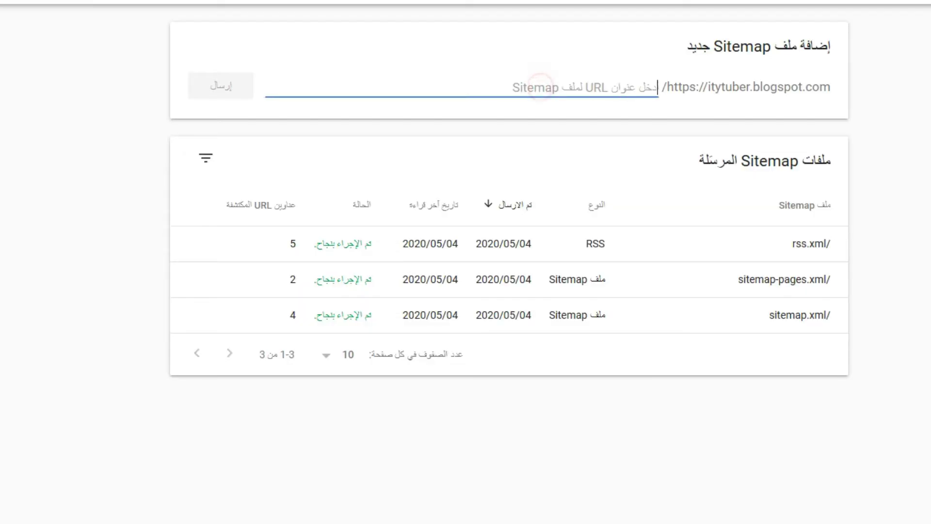
{"action": "key", "text": "ctrl+v"}
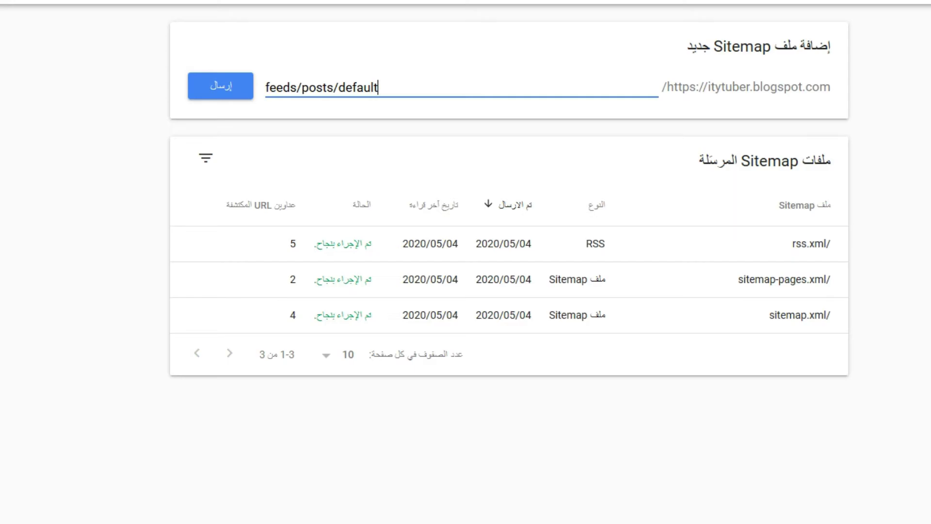
{"action": "triple_click", "coordinate": [388, 89]}
{"action": "left_click", "coordinate": [350, 90]}
{"action": "left_click", "coordinate": [230, 84]}
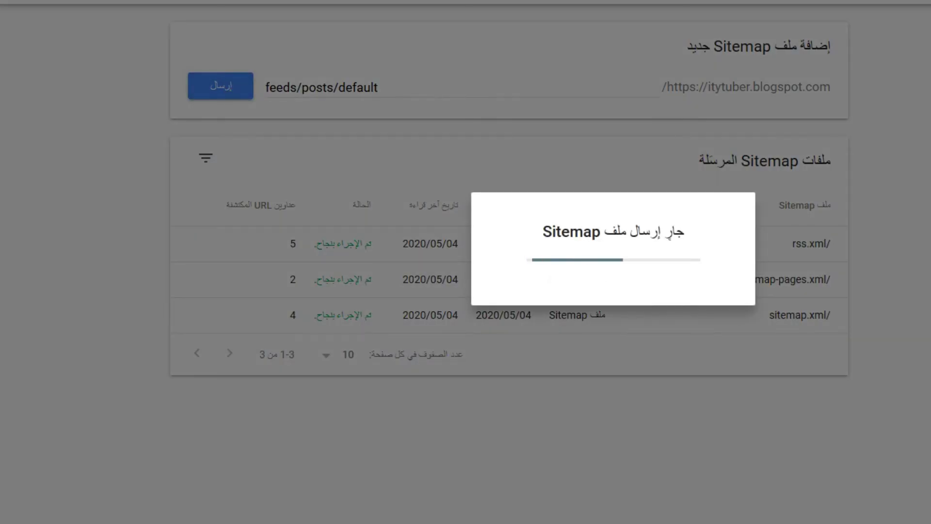
{"action": "key", "text": "Return"}
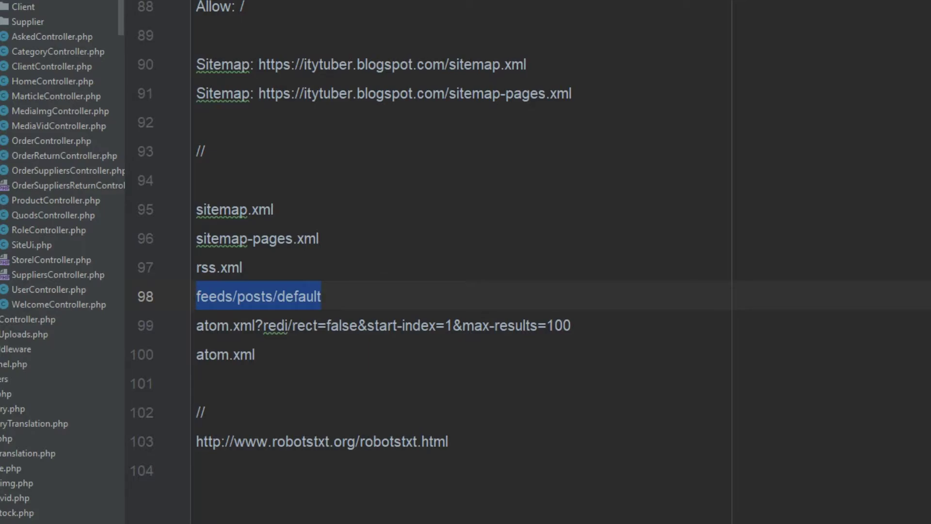
Copy atom.xml?redi/rect=false&start-index=1&max-results=100 from the PhpStorm notes, submit it as a new sitemap in Search Console and close the confirmation.
{"action": "left_click", "coordinate": [295, 324]}
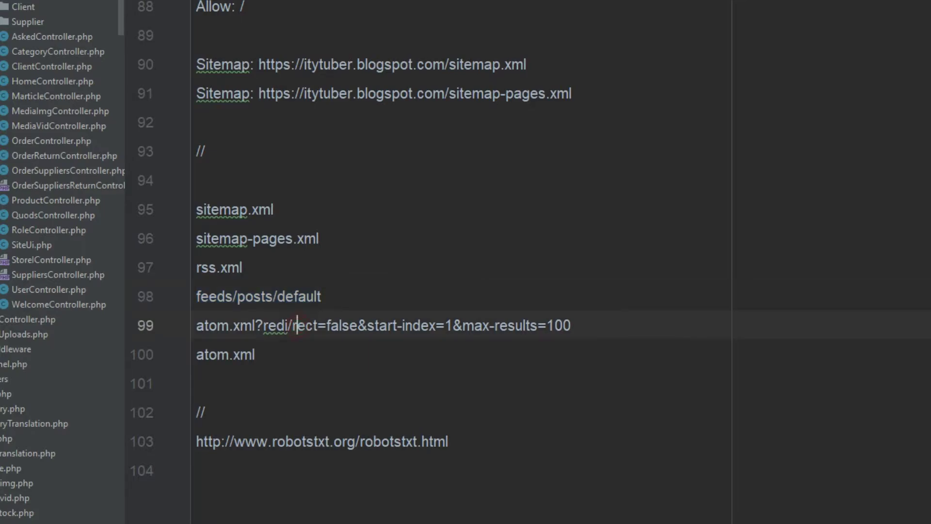
{"action": "left_click_drag", "start_coordinate": [570, 325], "coordinate": [196, 325]}
{"action": "key", "text": "ctrl+c"}
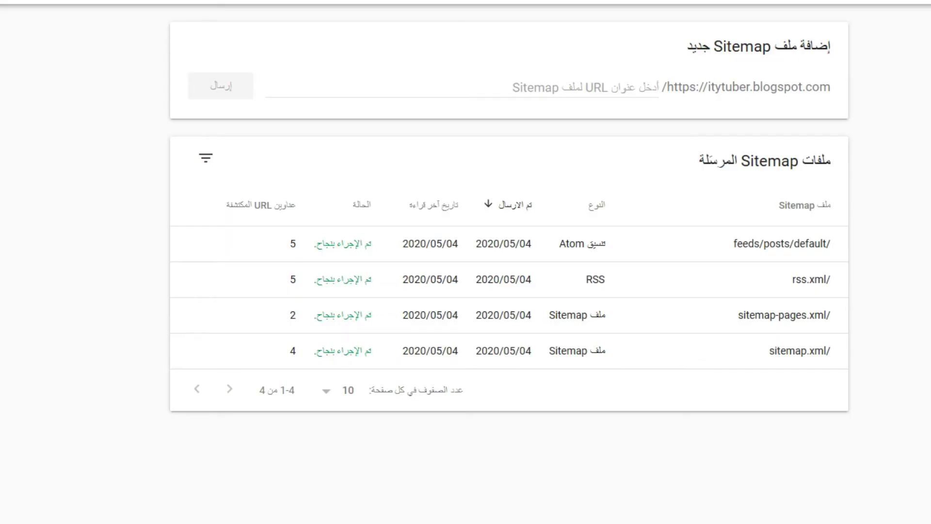
{"action": "left_click", "coordinate": [580, 90]}
{"action": "key", "text": "ctrl+v"}
{"action": "left_click", "coordinate": [237, 90]}
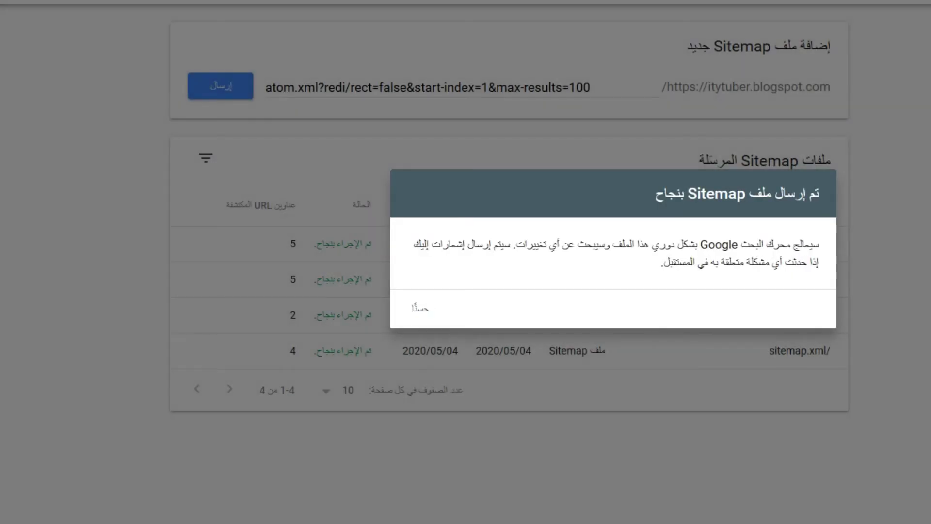
{"action": "left_click", "coordinate": [421, 307]}
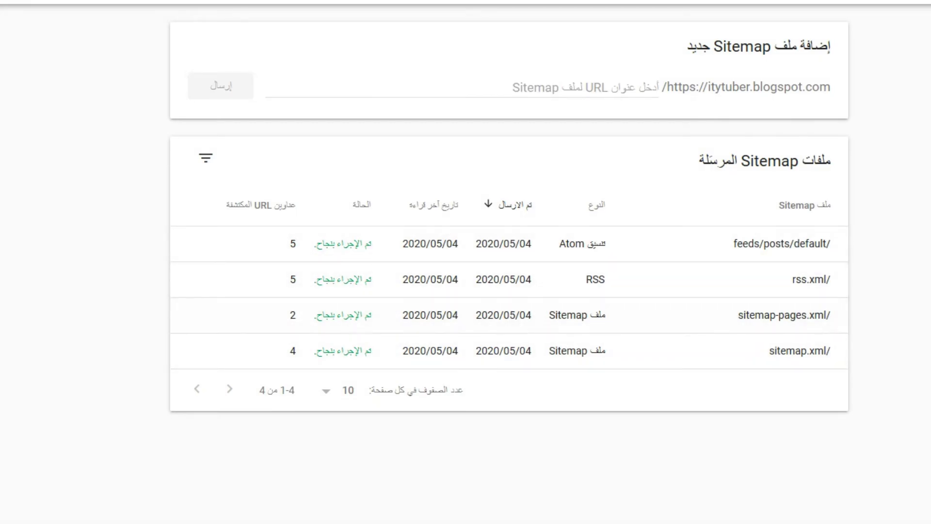
Switch to the notes in PhpStorm and copy the atom.xml file name from the end of the sitemap list.
{"action": "left_click", "coordinate": [324, 393]}
{"action": "left_click", "coordinate": [272, 408]}
{"action": "key", "text": "alt+Tab"}
{"action": "left_click", "coordinate": [269, 354]}
{"action": "key", "text": "shift+Home"}
{"action": "key", "text": "ctrl+c"}
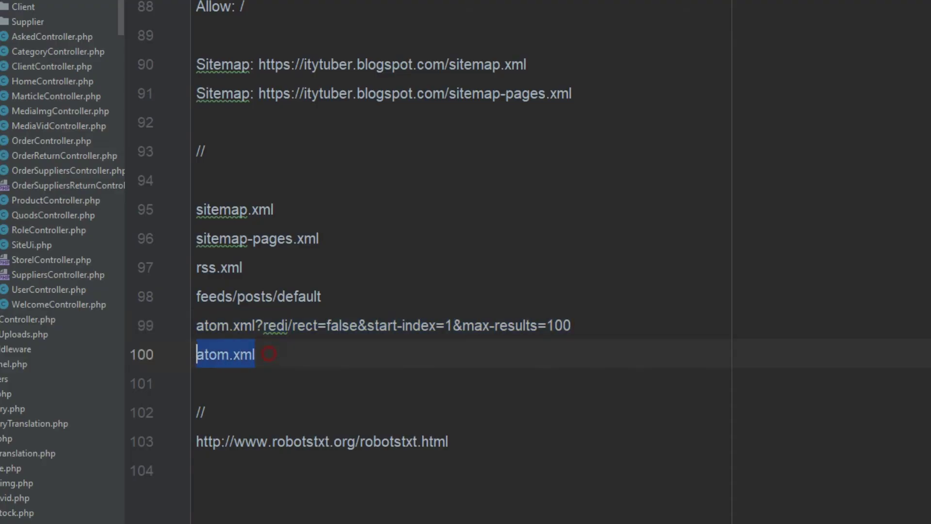
Return to Search Console, submit atom.xml as a new sitemap and dismiss the submission message.
{"action": "key", "text": "alt+Tab"}
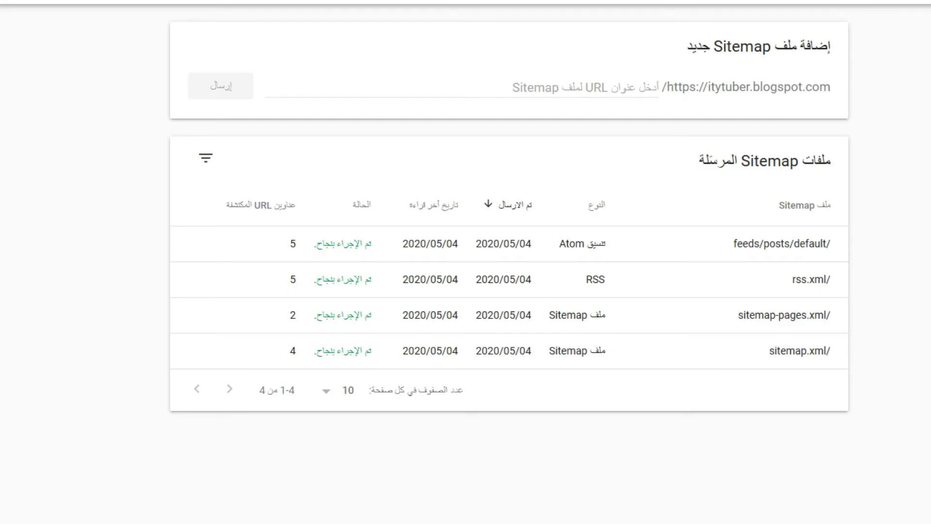
{"action": "left_click", "coordinate": [538, 88]}
{"action": "key", "text": "ctrl+v"}
{"action": "left_click", "coordinate": [243, 81]}
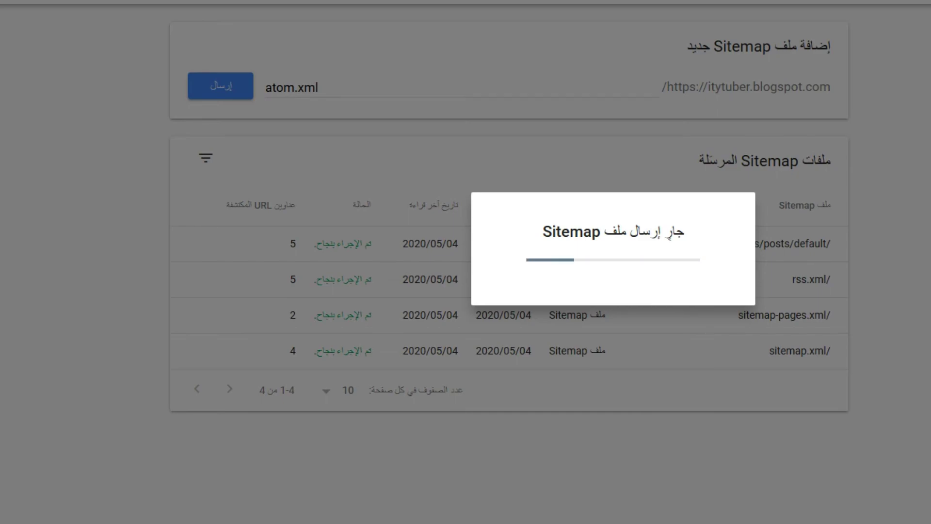
{"action": "left_click", "coordinate": [634, 398]}
{"action": "left_click_drag", "start_coordinate": [541, 231], "coordinate": [685, 231]}
{"action": "left_click", "coordinate": [614, 232]}
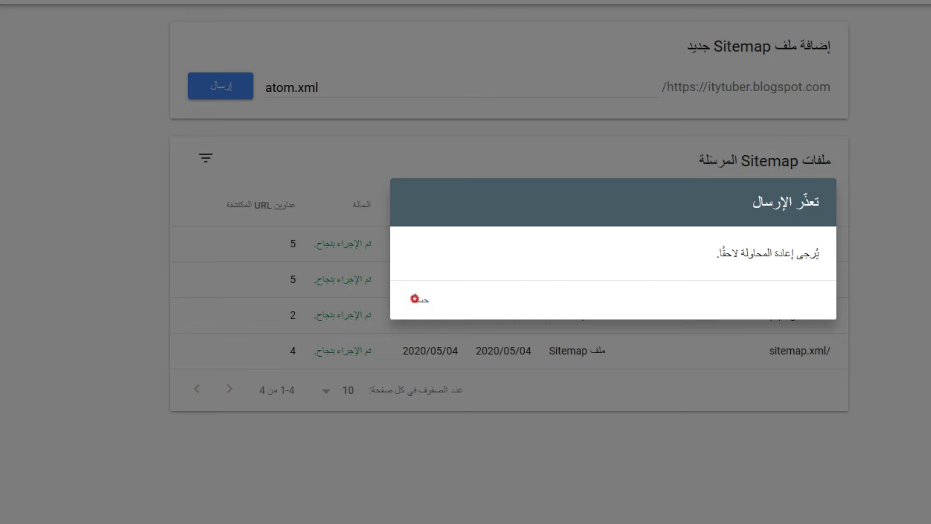
{"action": "left_click", "coordinate": [416, 298]}
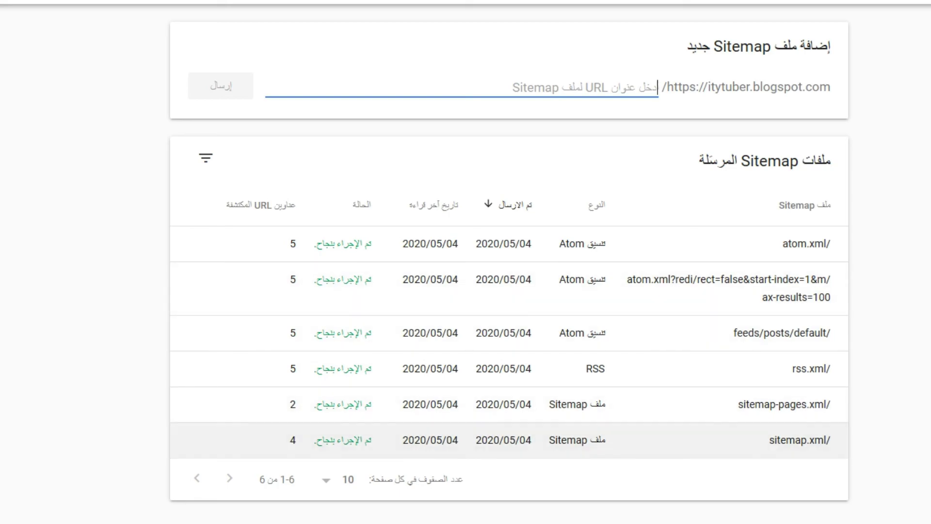
Open the details of the submitted sitemap.xml, check its discovered URLs and go back to the sitemap list.
{"action": "double_click", "coordinate": [785, 439]}
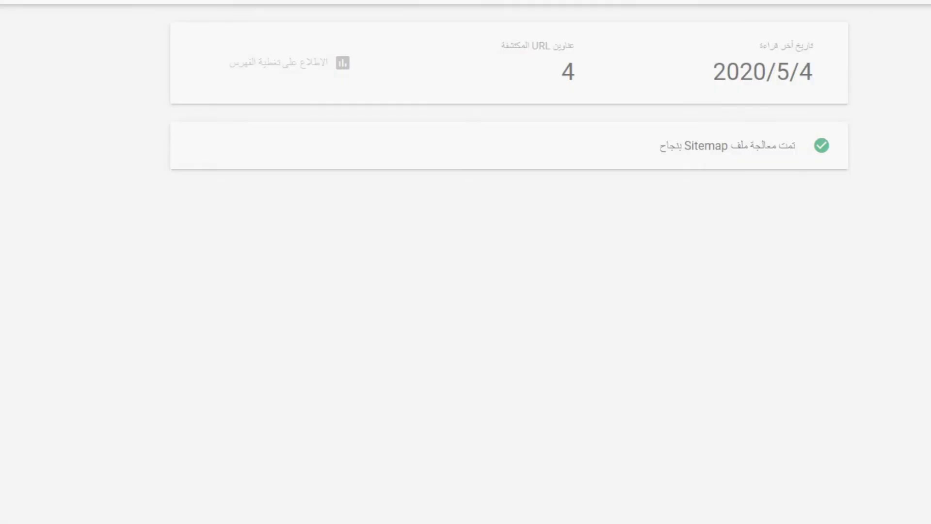
{"action": "left_click", "coordinate": [578, 78]}
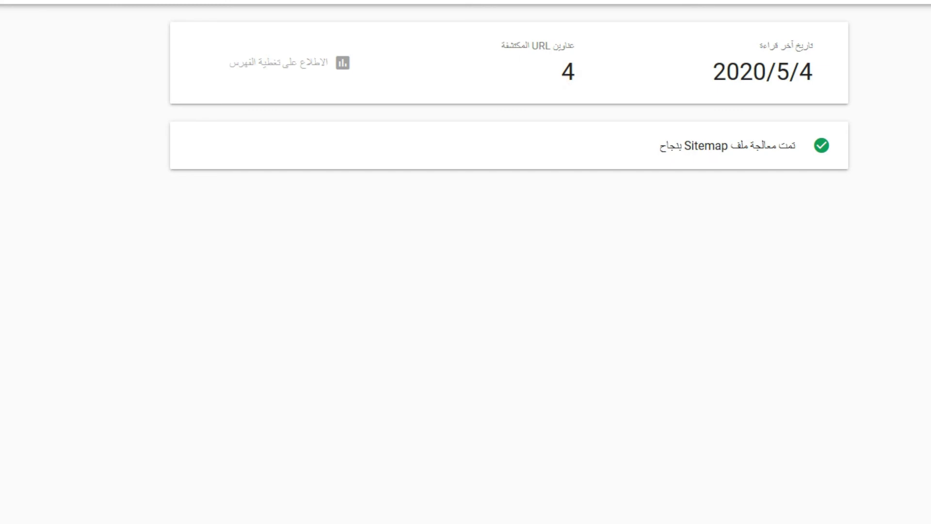
{"action": "key", "text": "alt+Left"}
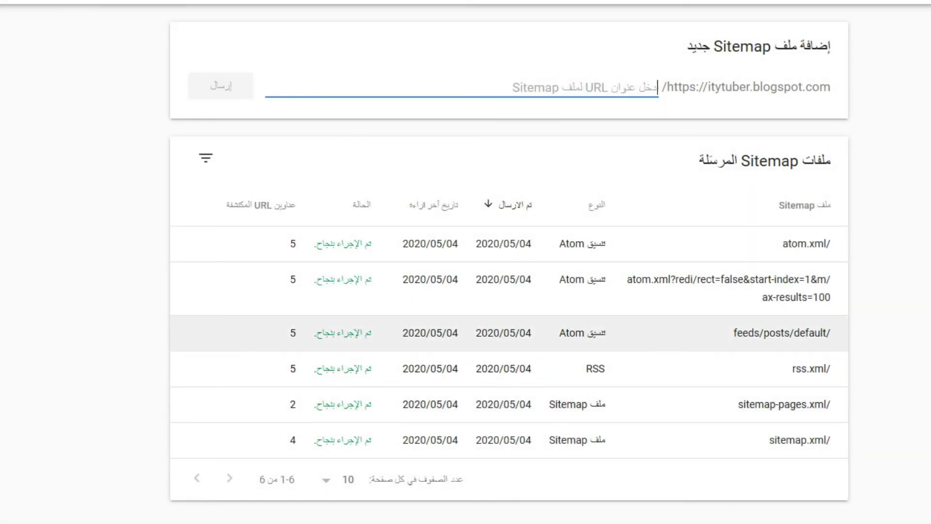